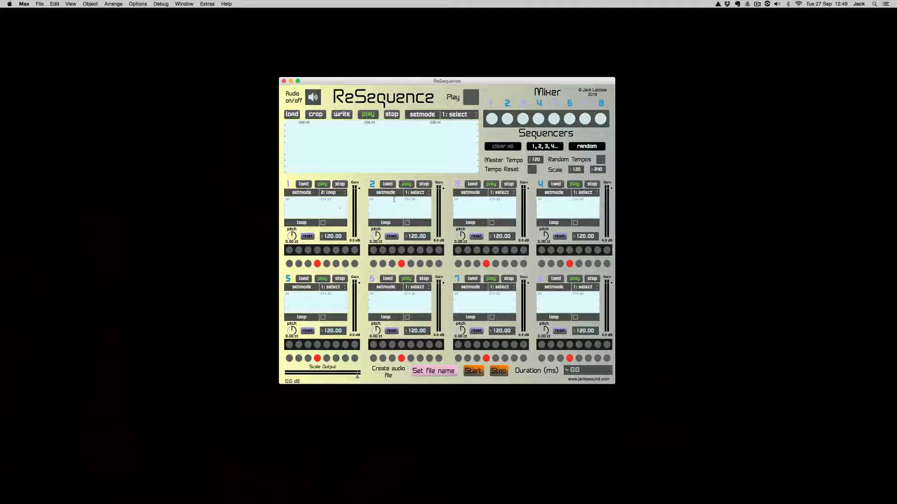
Switch the mixer channels 1 to 8 off and back on.
left_click(491, 120)
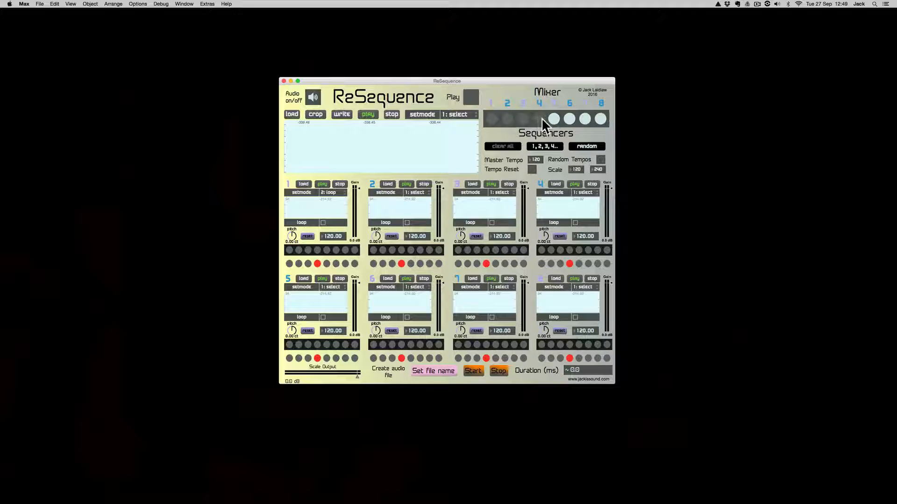
left_click(579, 118)
left_click(598, 120)
left_click(584, 119)
left_click(596, 119)
left_click(538, 119)
left_click(490, 120)
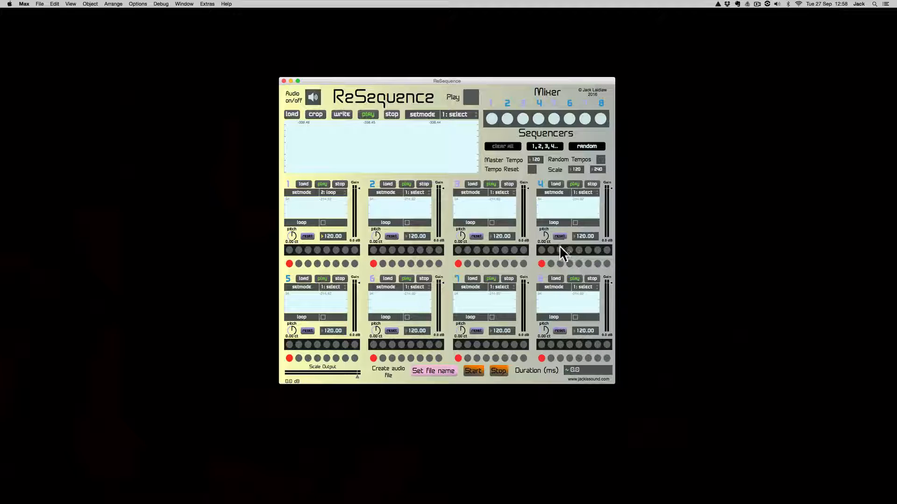
Randomise the step patterns of all eight sequencers several times.
left_click(586, 147)
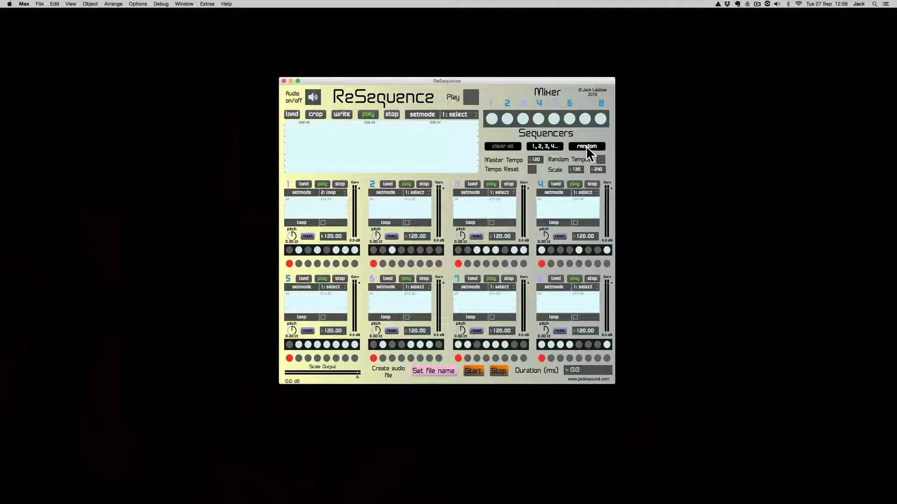
left_click(586, 147)
left_click(587, 146)
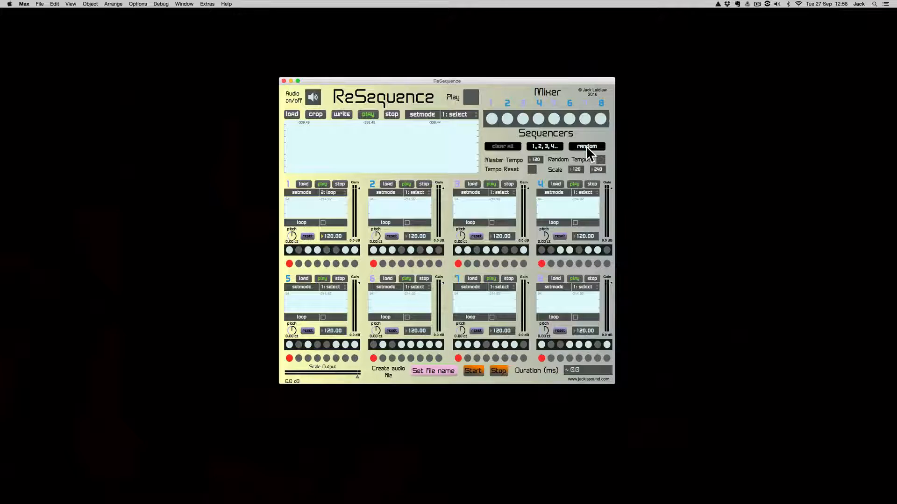
left_click(587, 146)
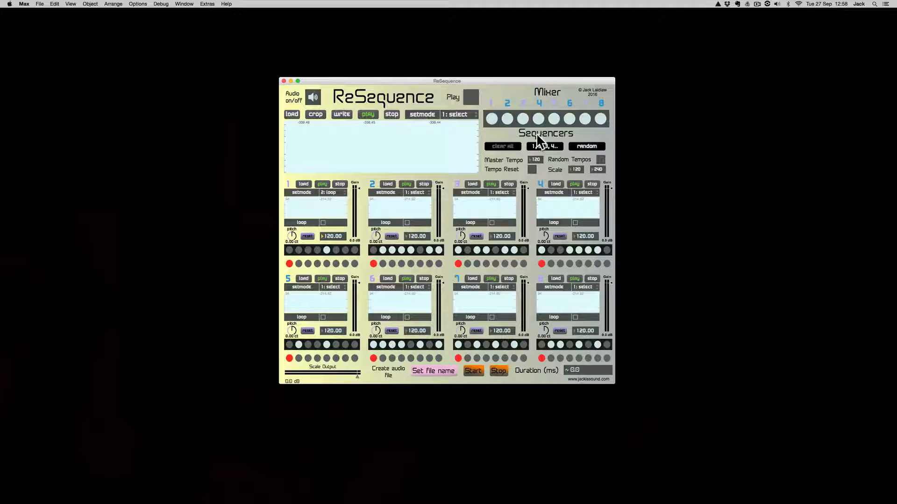
Clear all sequencers and fill them with the "1, 2, 3, 4..." step pattern.
left_click(504, 146)
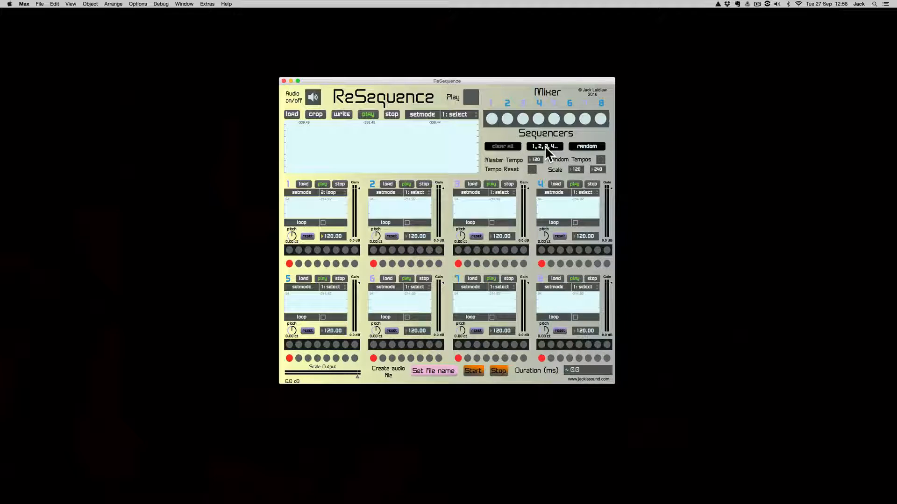
left_click(534, 145)
left_click(544, 146)
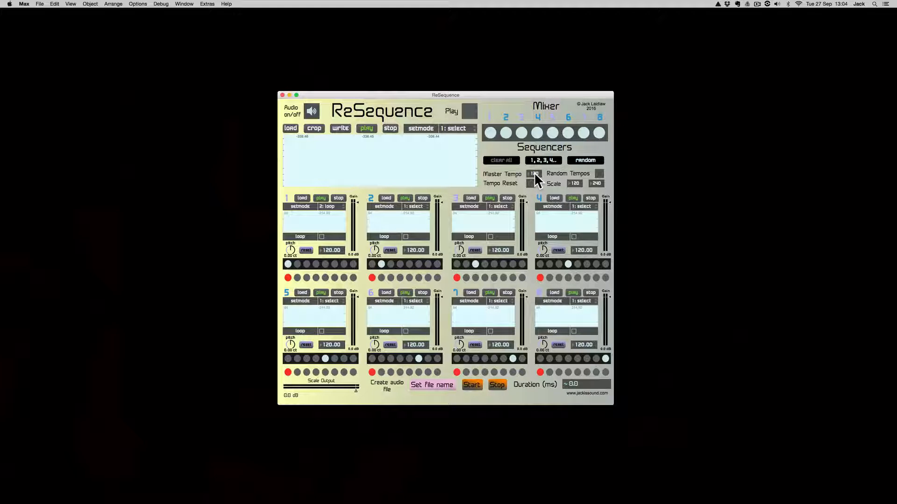
Vary the master tempo and the tempos of sequencers 1 to 3, entering 450 for sequencer 3, and reset all tempos.
left_click_drag(535, 173, 536, 146)
left_click_drag(327, 250, 327, 248)
left_click_drag(411, 249, 411, 234)
left_click_drag(495, 249, 495, 227)
left_click(495, 250)
type("450")
key("Return")
left_click(530, 183)
Randomise the sequencer tempos, adjusting the lower and upper limits of the random tempo scale.
left_click(599, 174)
left_click_drag(576, 183, 574, 162)
left_click_drag(595, 182, 594, 187)
left_click(600, 174)
left_click(355, 390)
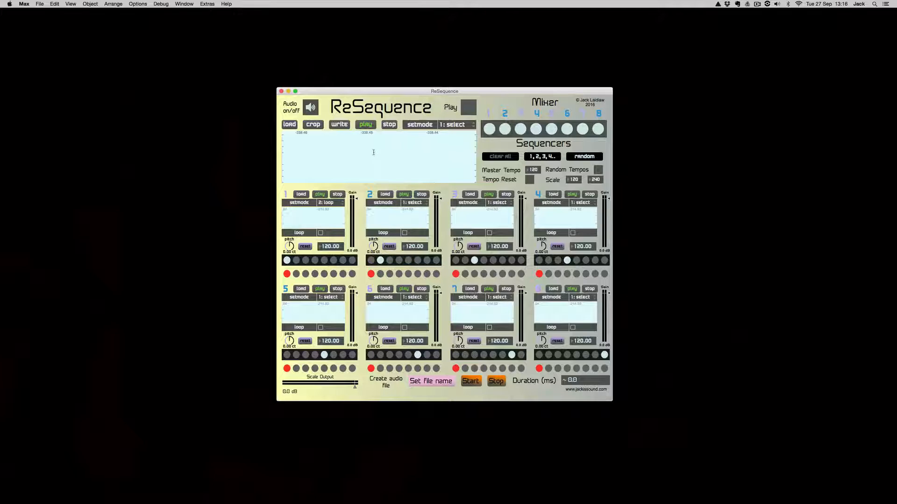
Load 0001 3-Audio.aif into the main waveform from the Recorded samples folder of 8 Project on the Desktop.
left_click(290, 123)
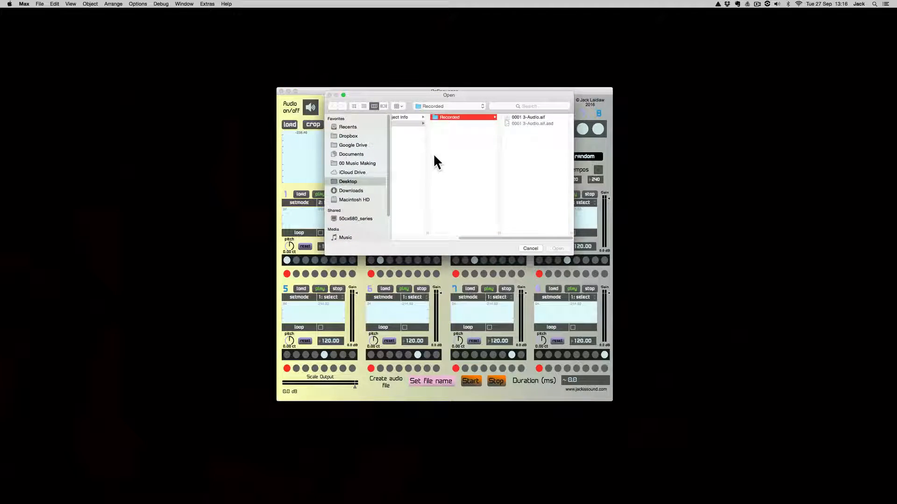
left_click(347, 180)
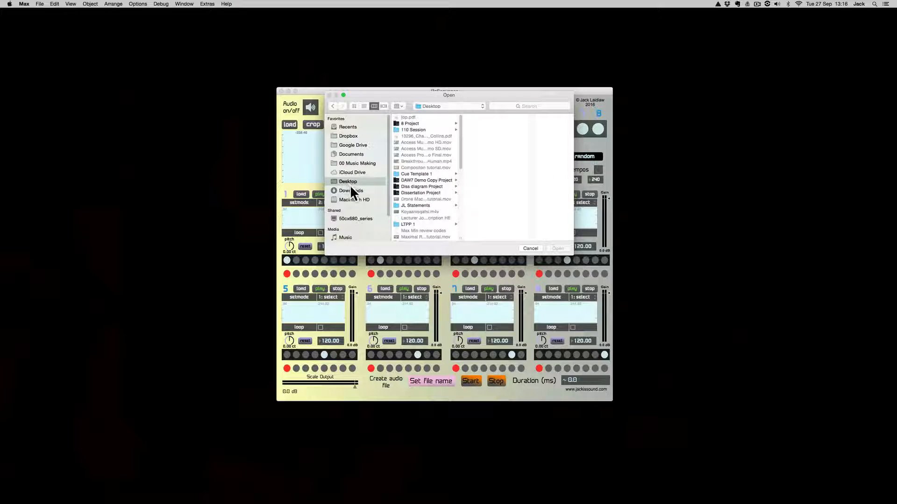
left_click(350, 189)
left_click(350, 172)
left_click(348, 180)
left_click(425, 123)
left_click(498, 122)
left_click(531, 119)
left_click(521, 116)
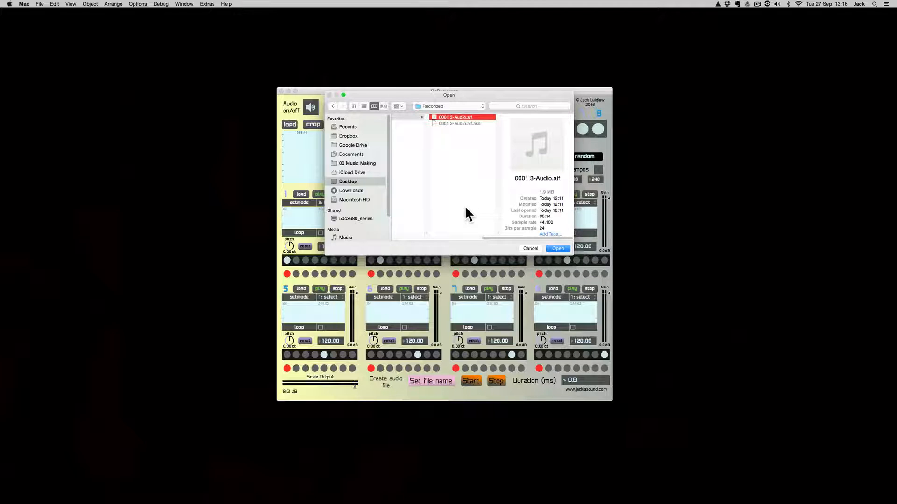
left_click(557, 249)
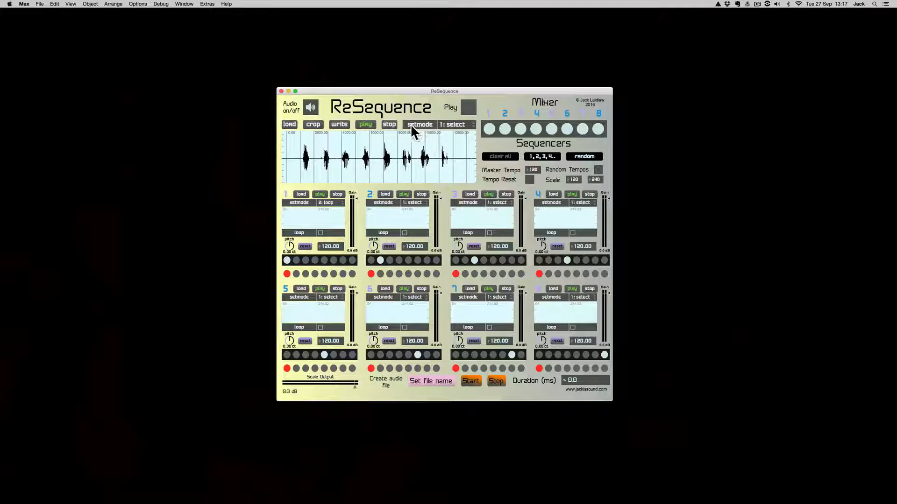
Highlight the sixth sound of the main waveform in Select mode and adjust the highlighted range in Loop mode.
left_click(468, 125)
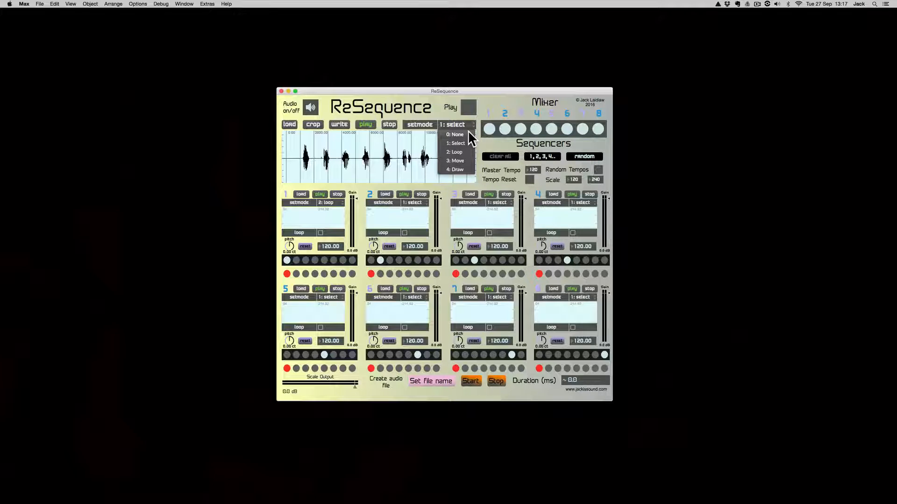
left_click(466, 142)
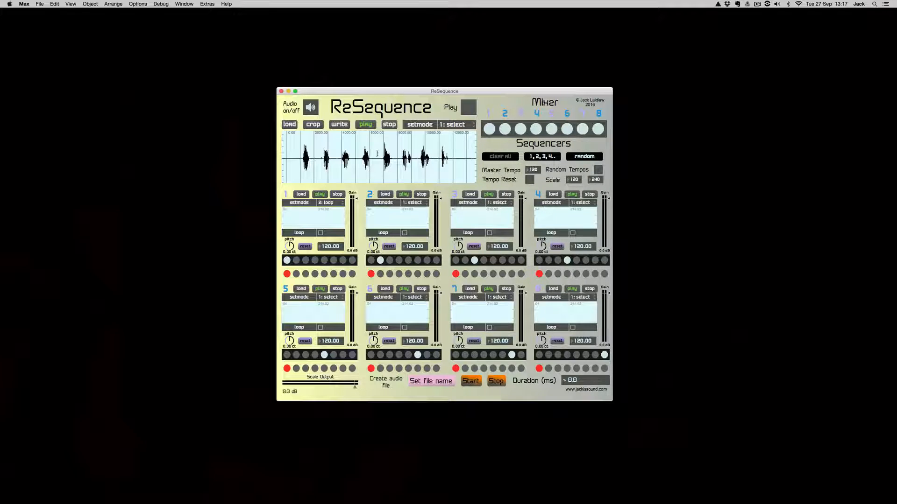
left_click_drag(382, 154, 415, 157)
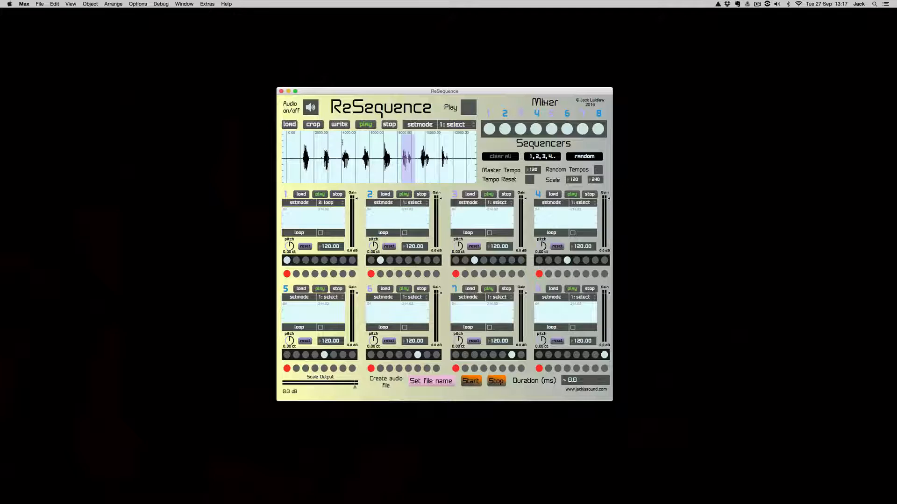
left_click(457, 126)
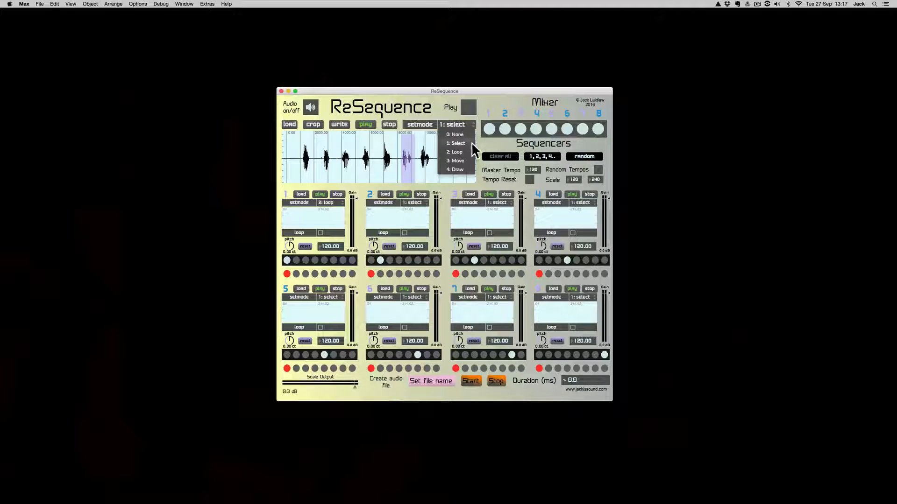
left_click(467, 151)
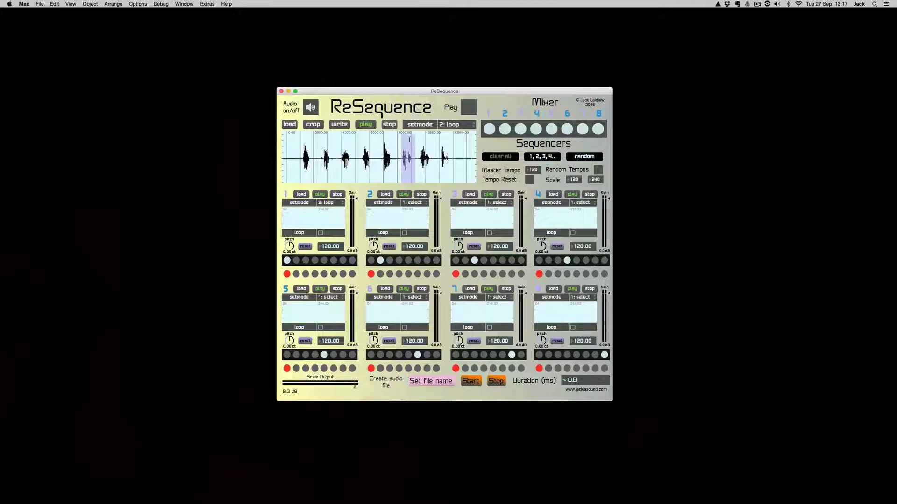
left_click_drag(406, 159, 394, 131)
Try the Move and Draw modes on the main waveform and return it to Select mode.
left_click(453, 125)
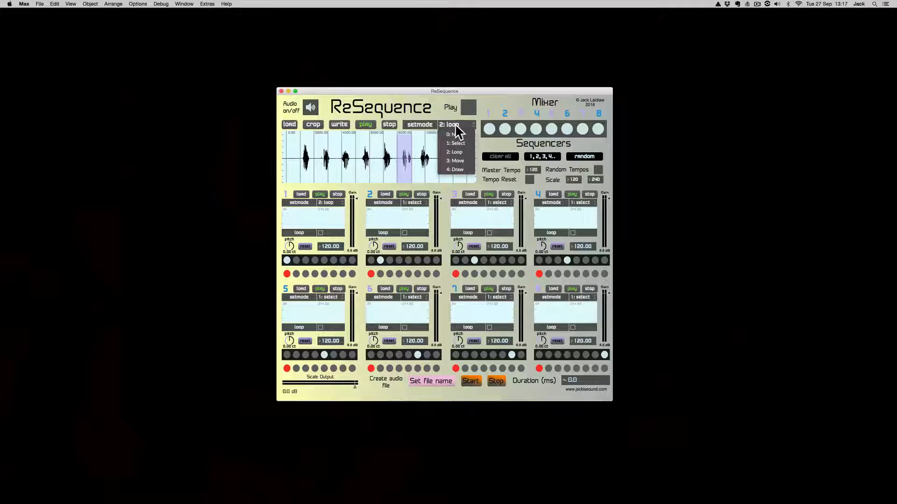
left_click(465, 160)
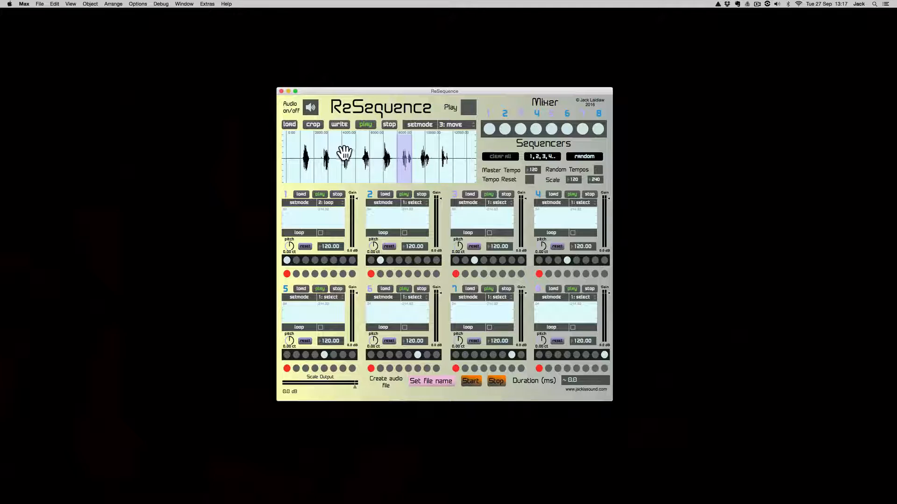
mouse_move(358, 160)
left_mouse_down()
mouse_move(359, 123)
mouse_move(366, 187)
mouse_move(367, 86)
mouse_move(366, 195)
left_mouse_up()
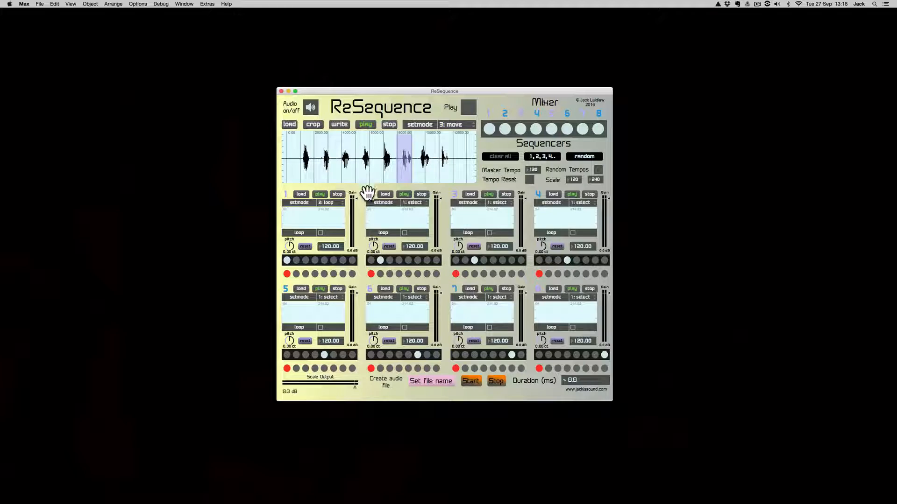
left_click(458, 127)
left_click(458, 169)
left_click(456, 125)
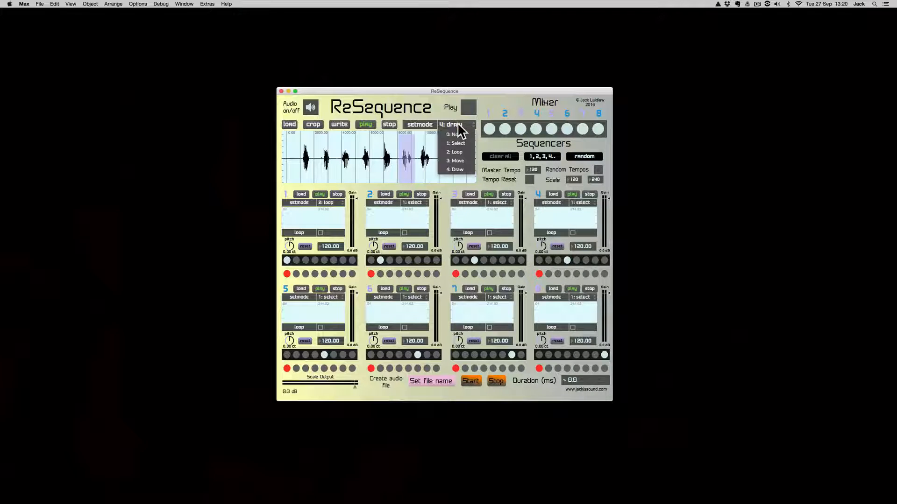
left_click(464, 159)
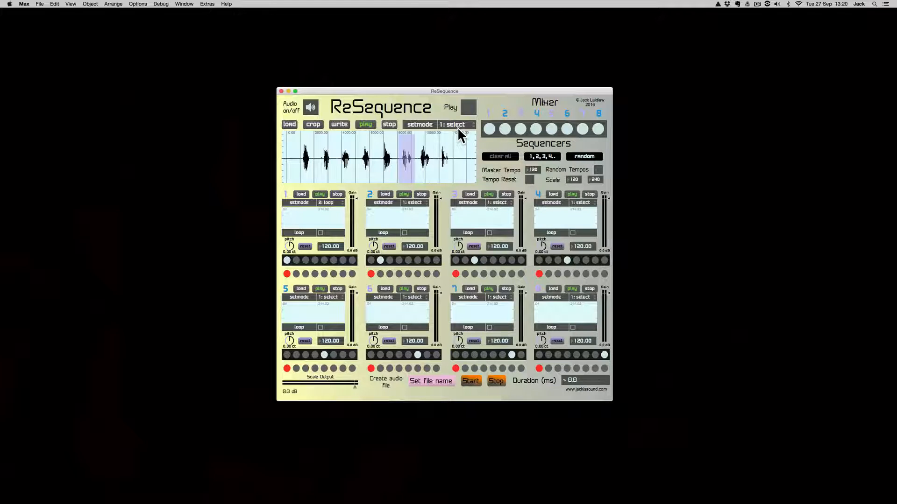
Zoom the main waveform in on the first sound using Move mode.
left_click(459, 125)
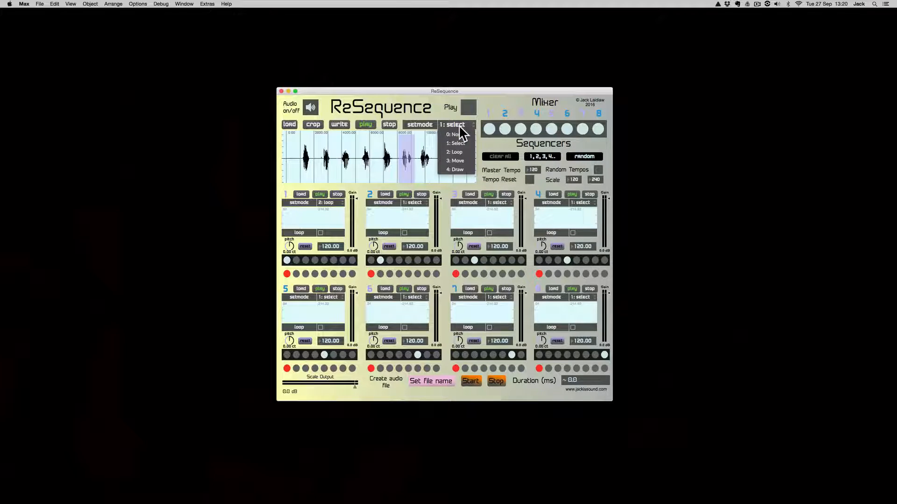
left_click(461, 159)
left_click_drag(316, 152, 402, 136)
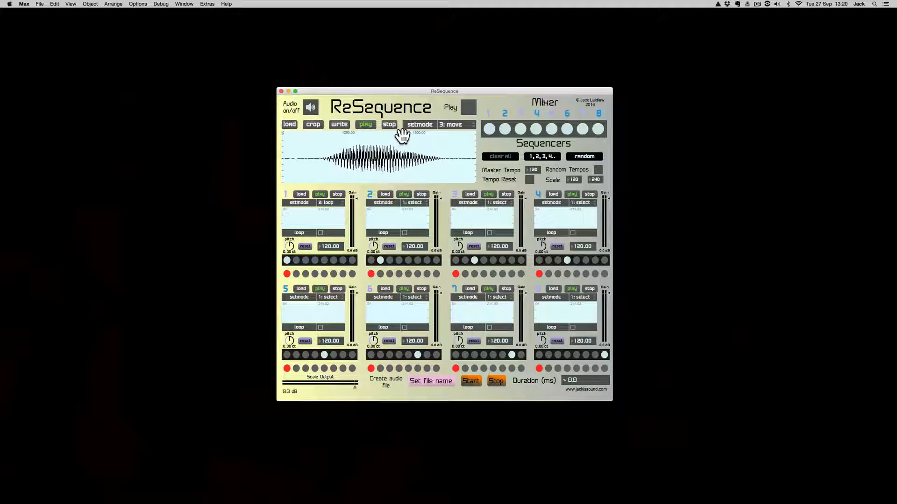
Highlight the enlarged first sound in Select mode and clear the highlight again.
left_click(466, 124)
left_click(466, 142)
left_click_drag(321, 155, 451, 163)
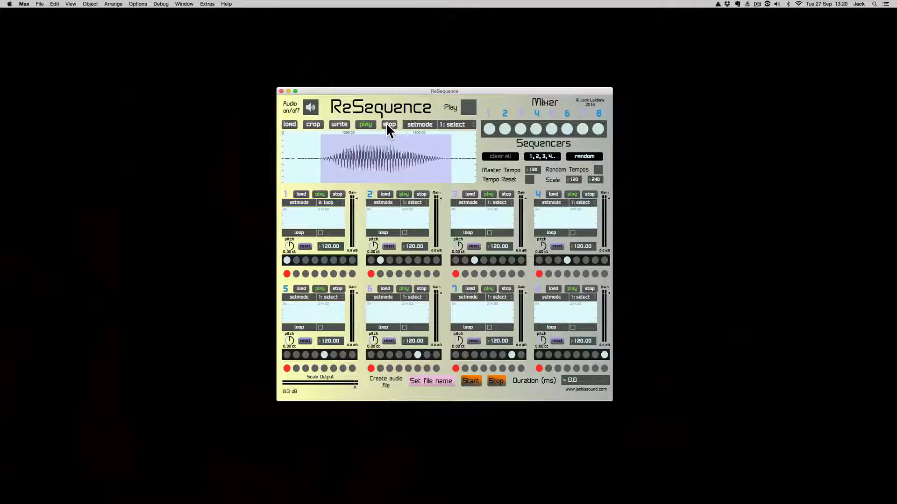
left_click(331, 154)
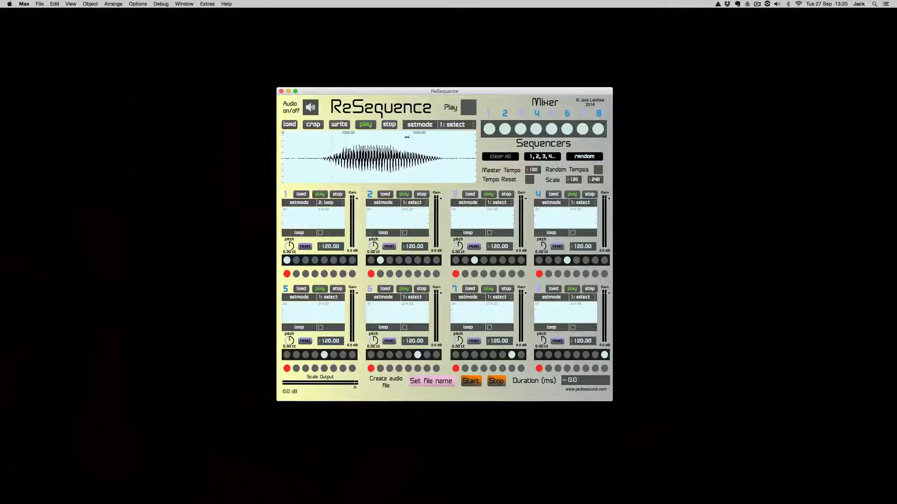
Select the entire first sound, including its quiet start and end, and crop the main waveform to it.
left_click(465, 125)
left_click(461, 156)
left_click_drag(397, 148, 331, 164)
left_click(448, 123)
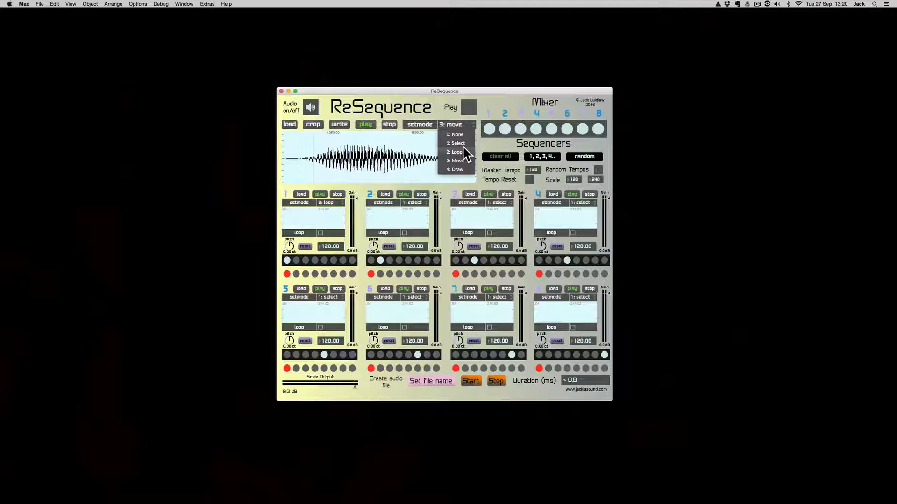
left_click(462, 151)
left_click(460, 126)
left_click(462, 142)
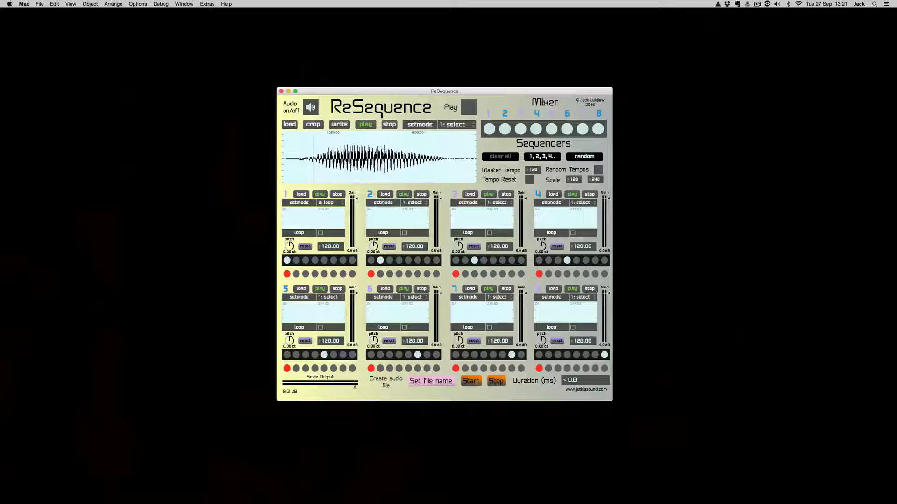
left_click_drag(301, 181, 452, 180)
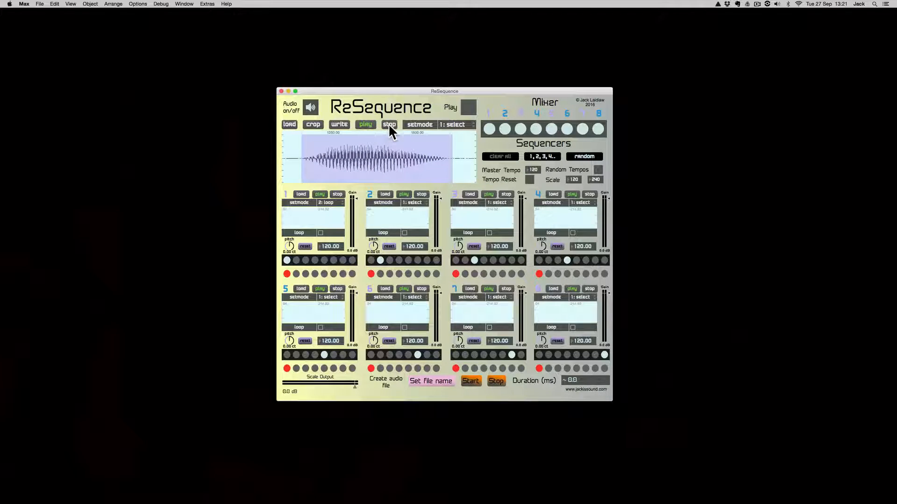
left_click(315, 124)
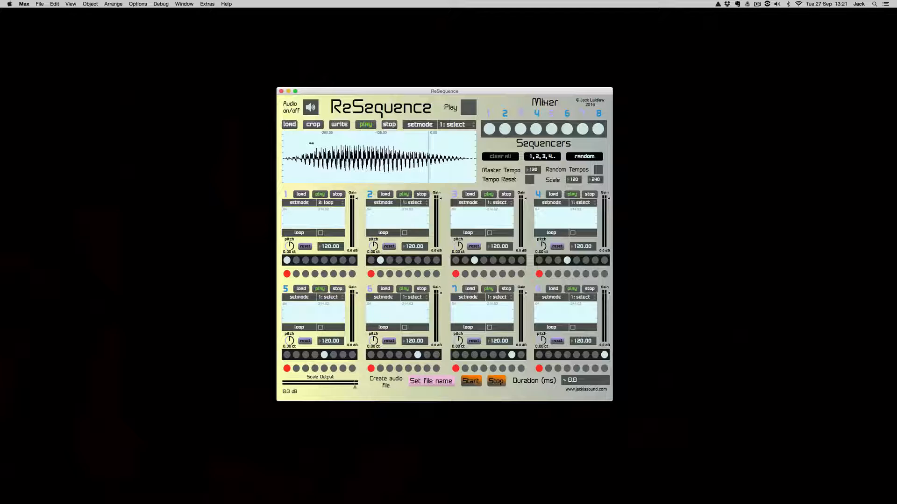
Select the whole cropped first sound and save it as the AIFF audio file File 1 in the 8 Project folder.
left_click_drag(283, 158, 486, 172)
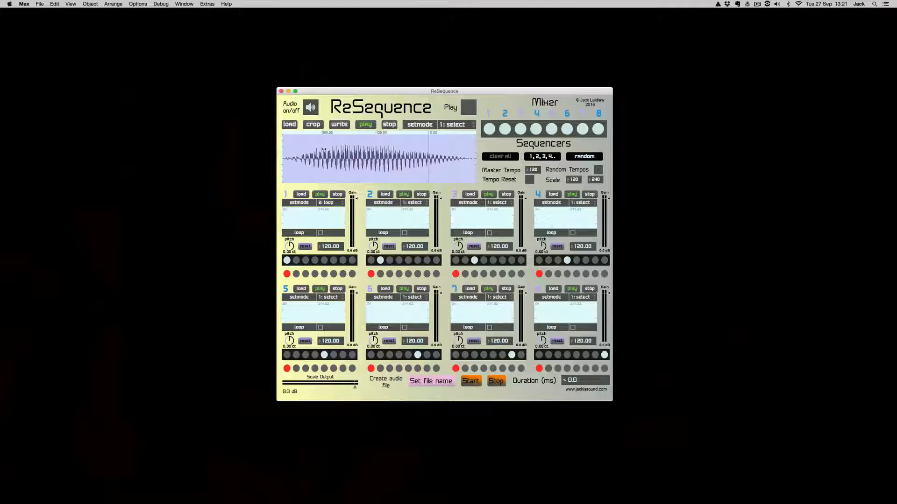
left_click(339, 124)
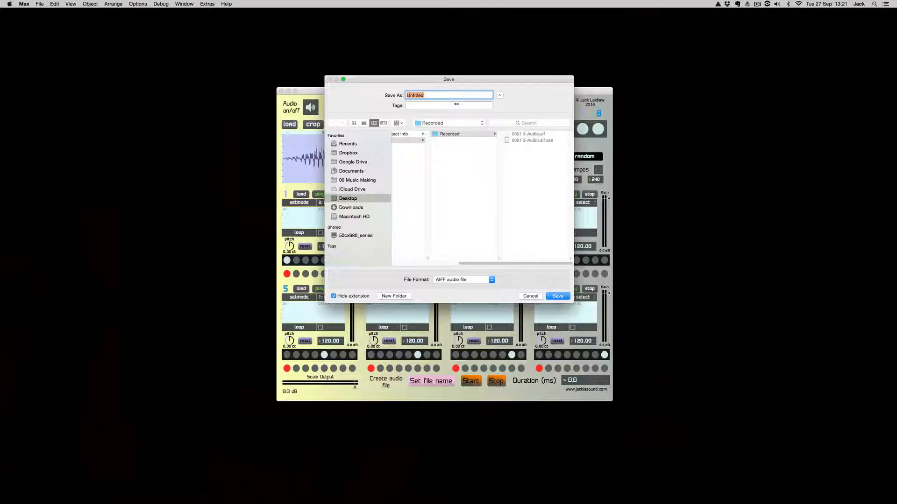
type("File 1")
left_click(479, 181)
left_click_drag(487, 261, 431, 228)
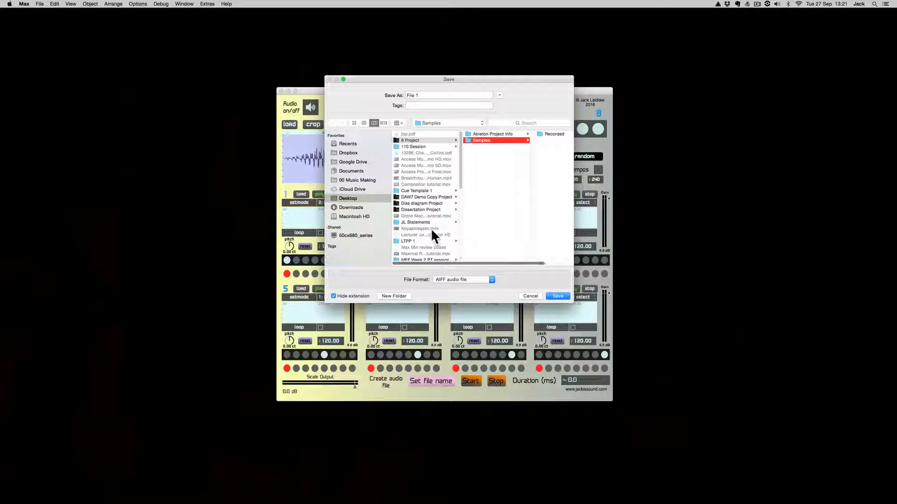
left_click(416, 141)
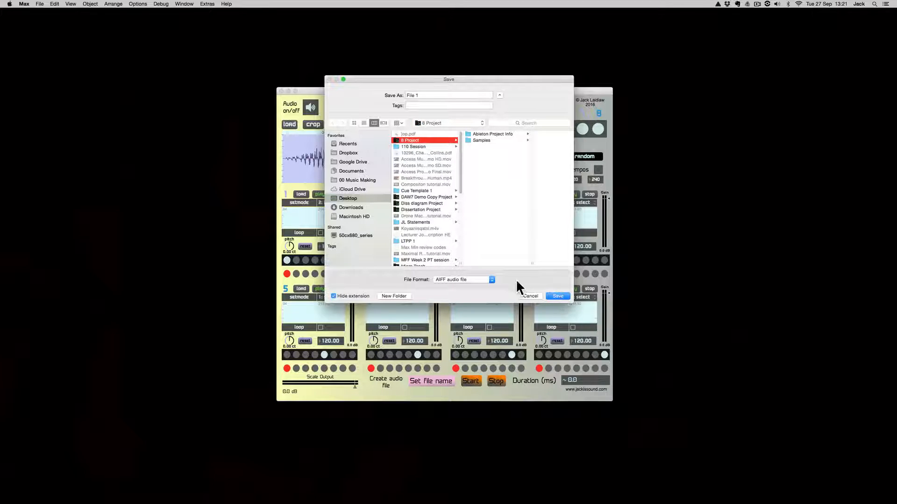
left_click(484, 280)
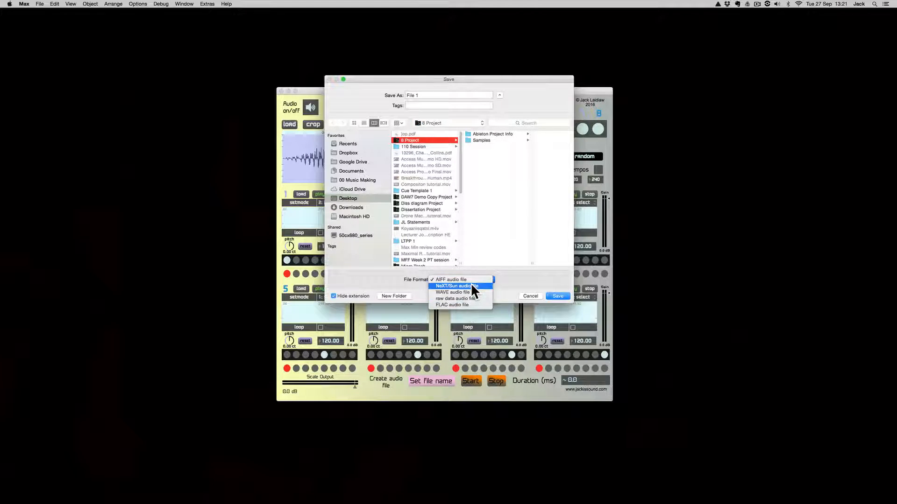
left_click(444, 279)
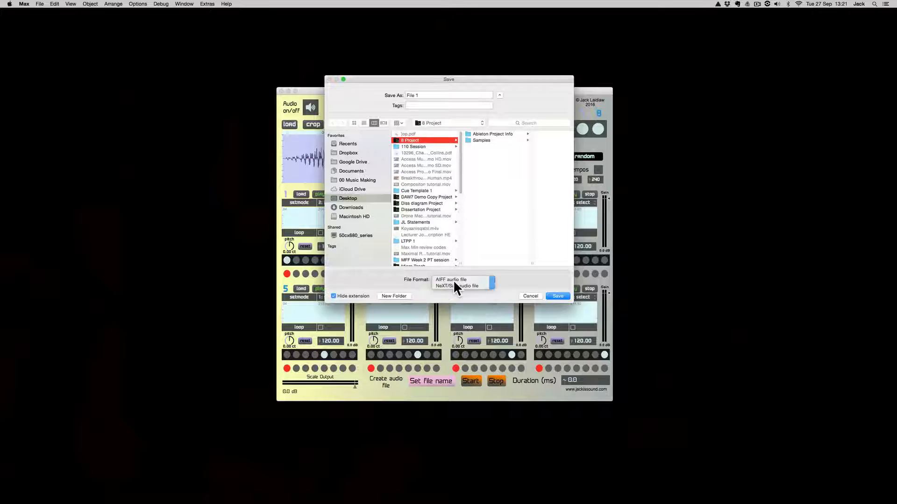
left_click(559, 296)
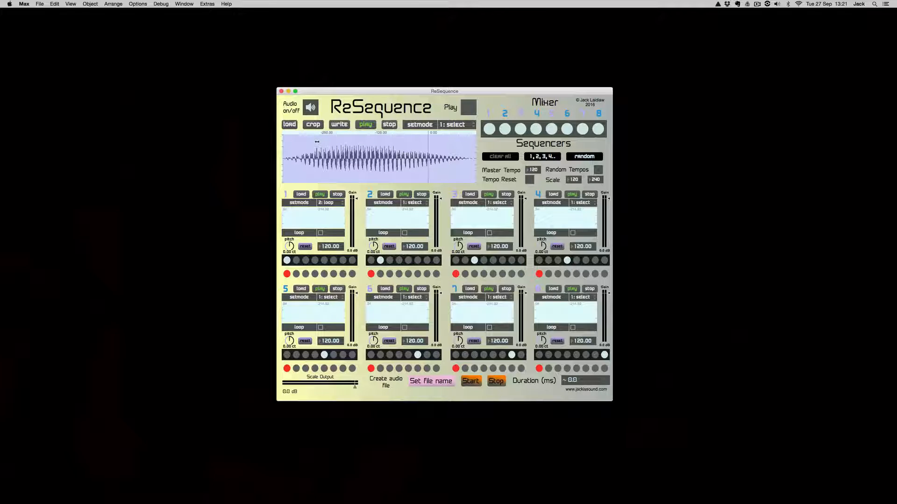
Load the recording 0001 3-Audio.aif from the Samples > Recorded folder into the main waveform and stop its playback.
left_click(292, 125)
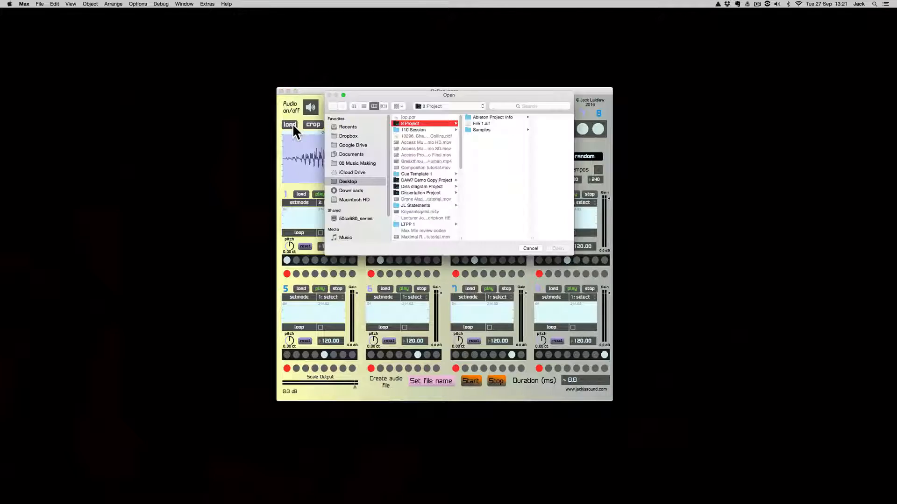
left_click(484, 130)
left_click(522, 118)
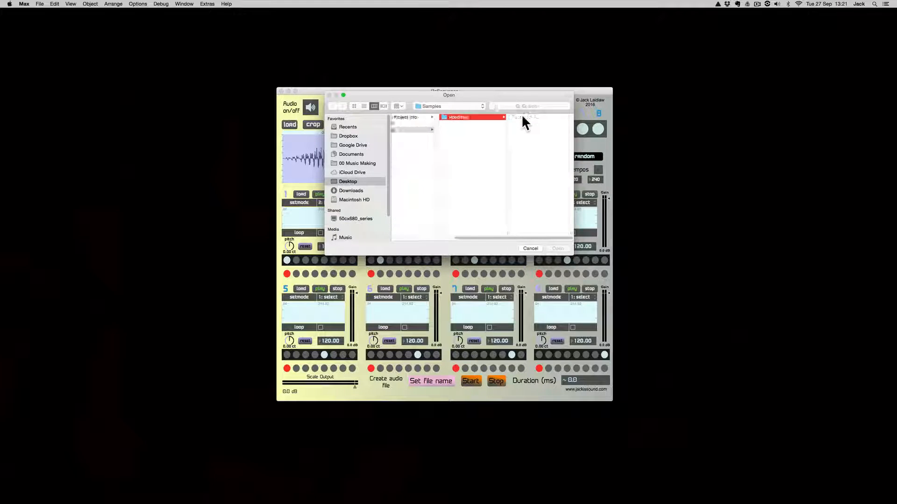
left_click(516, 119)
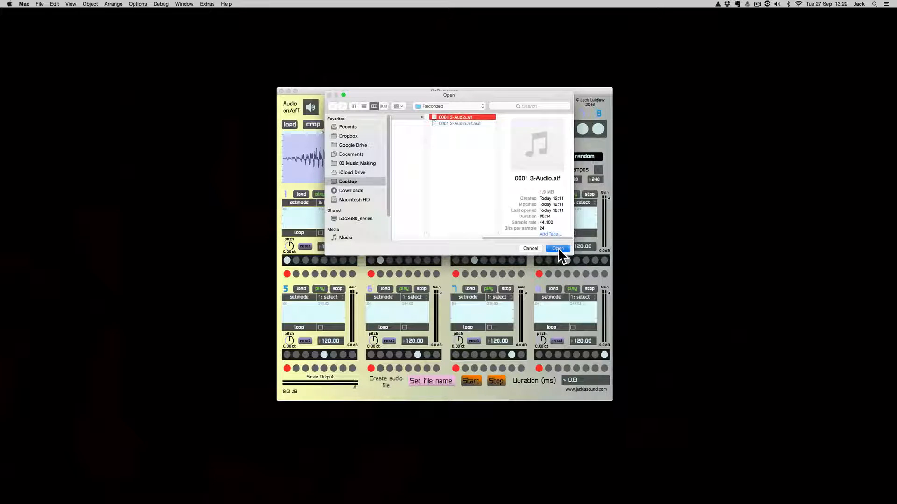
left_click(558, 248)
left_click(386, 141)
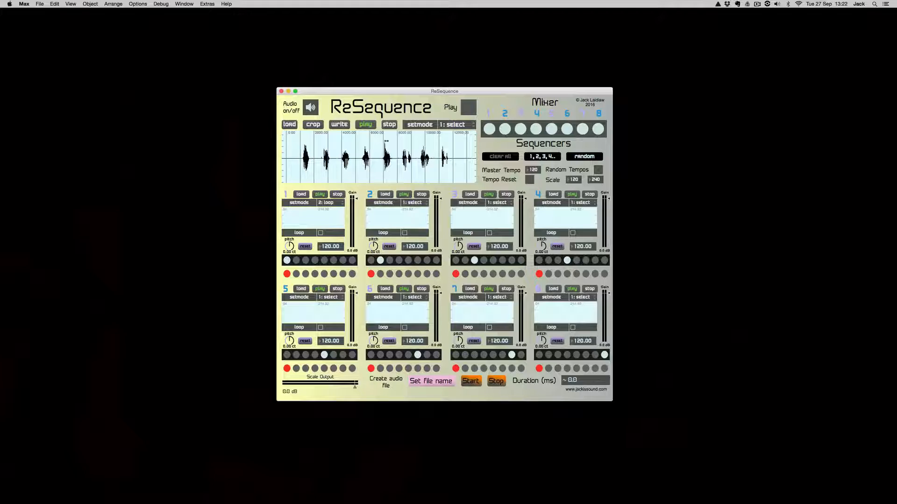
left_click(390, 125)
Zoom the main waveform in on the second sound using Move mode, select that sound in Select mode and crop to it.
left_click_drag(320, 154, 333, 155)
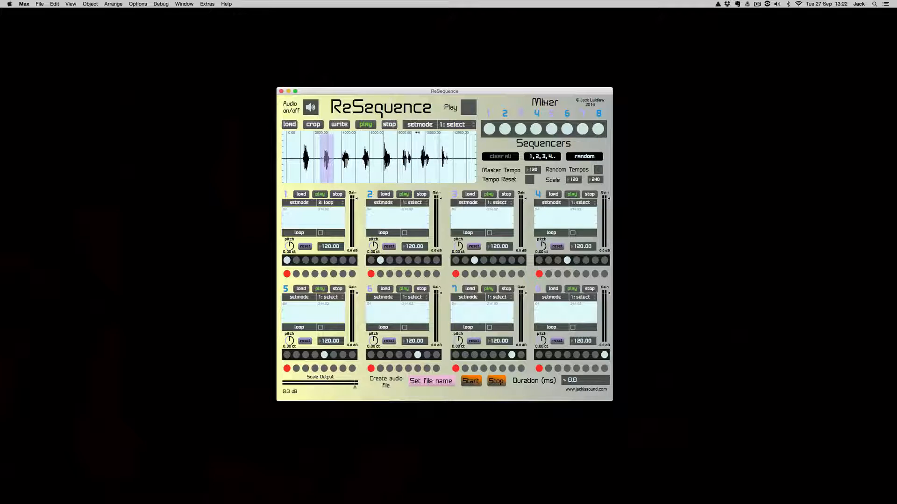
left_click(455, 124)
left_click(461, 158)
left_click_drag(343, 164, 451, 139)
left_click(455, 125)
left_click(451, 137)
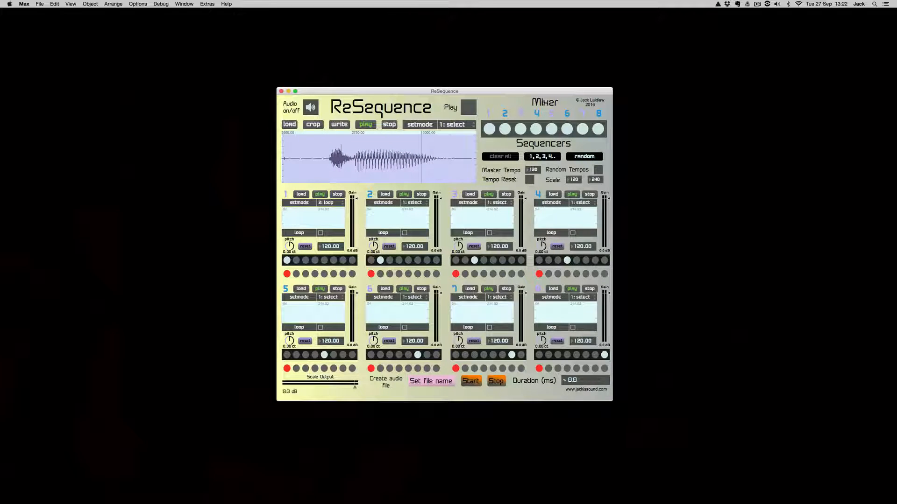
left_click_drag(329, 159, 449, 182)
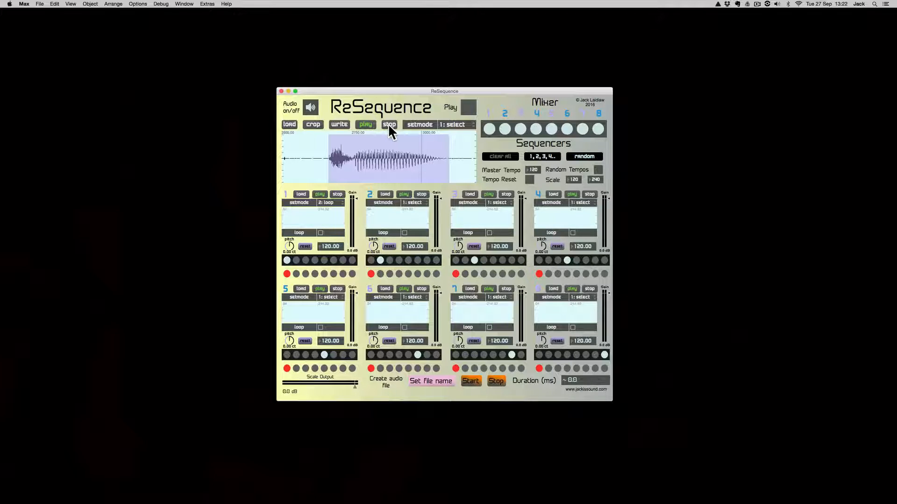
left_click(316, 123)
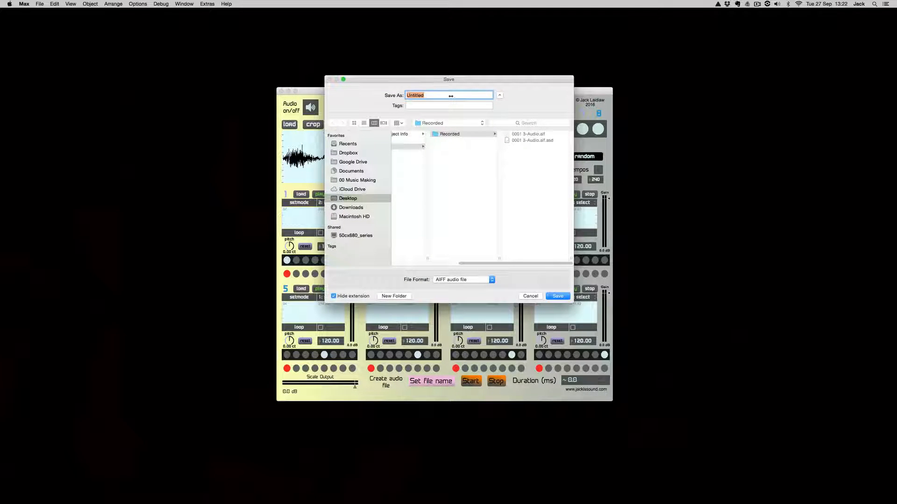
Save the cropped second sound as the AIFF audio file File 2 in the 8 Project folder.
type("File 2")
left_click_drag(504, 263, 447, 263)
left_click(436, 138)
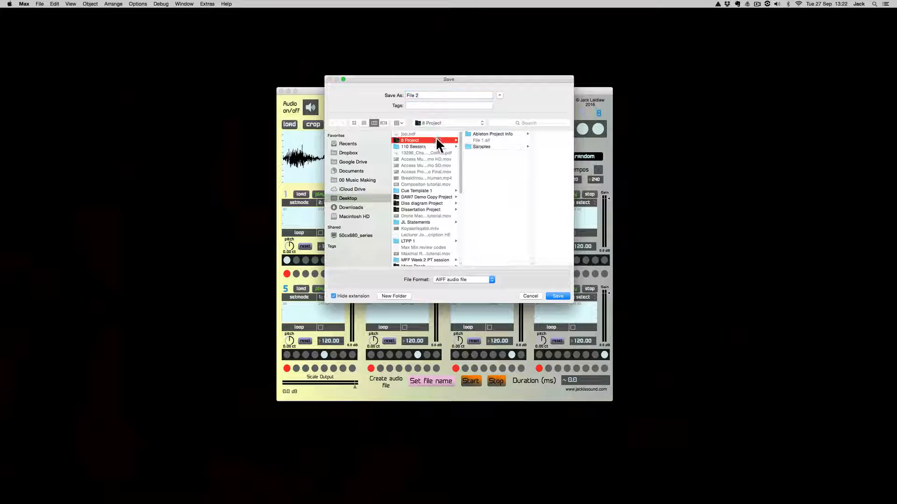
left_click(557, 296)
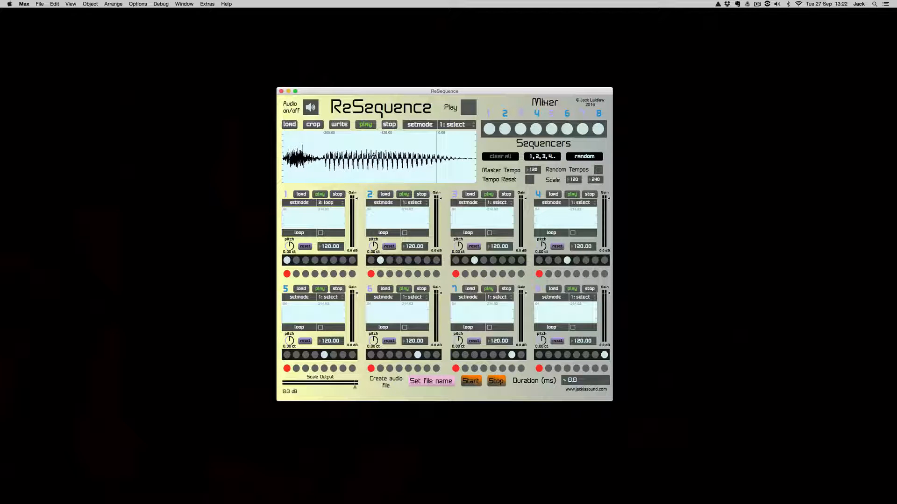
Reload the full recording 0001 3-Audio.aif from the Recorded folder into the main waveform.
left_click(291, 124)
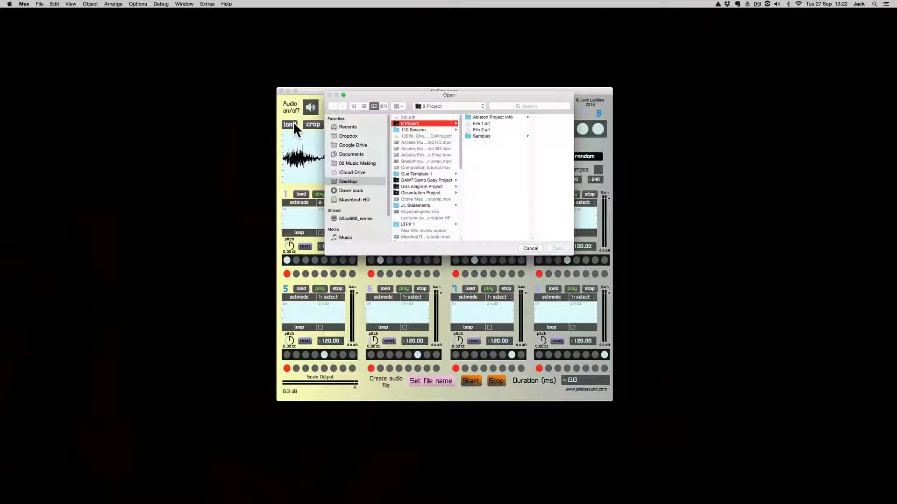
left_click(480, 135)
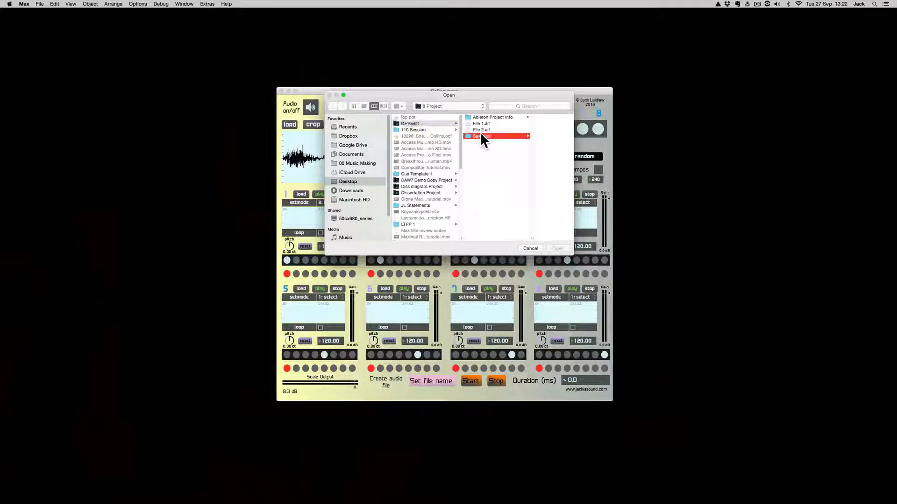
left_click(514, 117)
left_click(523, 118)
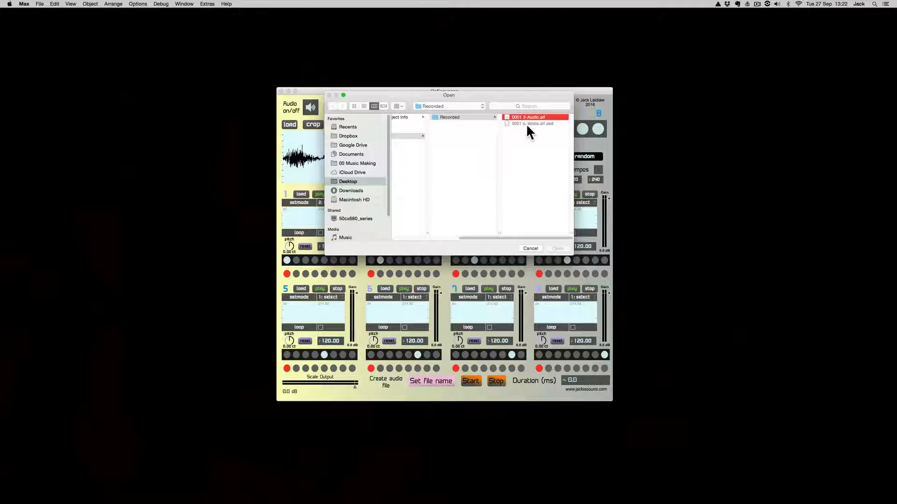
left_click(557, 249)
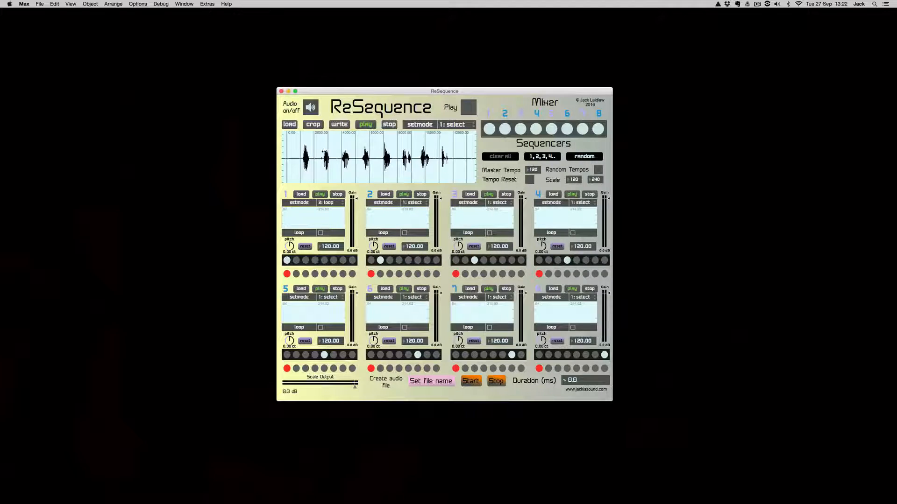
Enlarge the third sound in Move mode, select it in Select mode, audition the selection and crop the main waveform to it.
left_click_drag(340, 156, 353, 155)
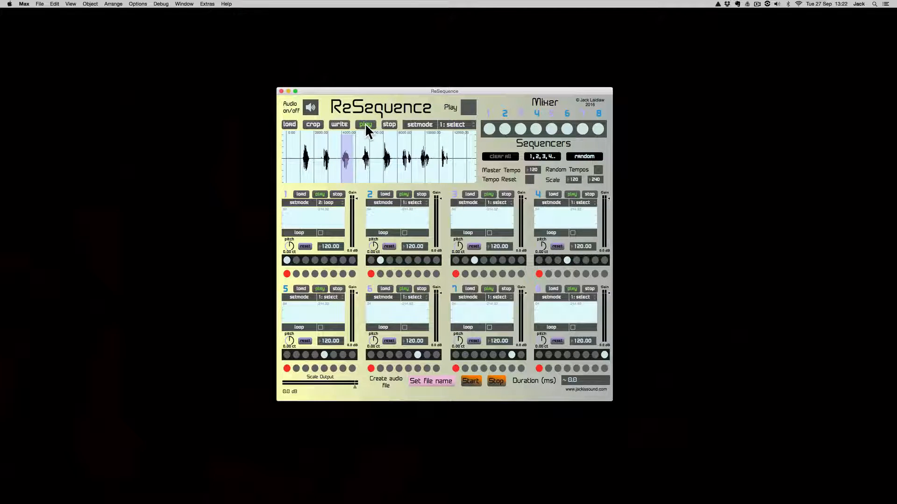
left_click(455, 124)
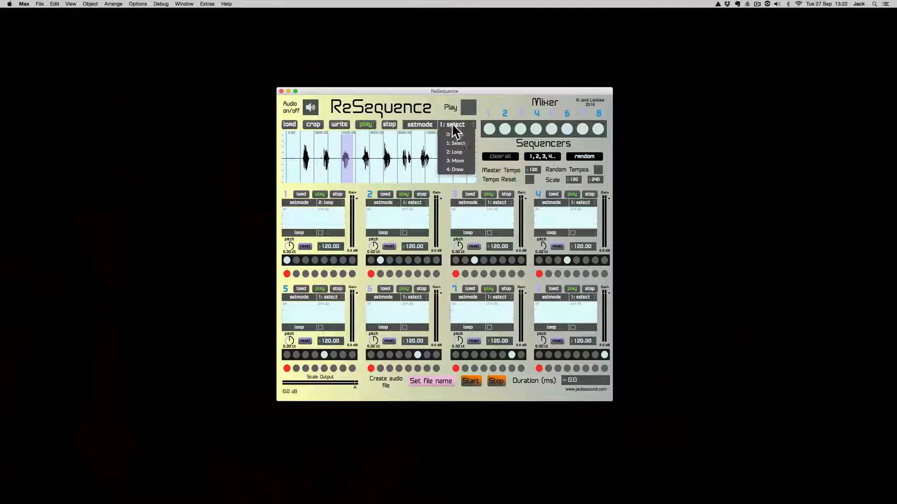
left_click(468, 158)
left_click_drag(381, 150, 426, 140)
left_click(454, 125)
left_click(457, 143)
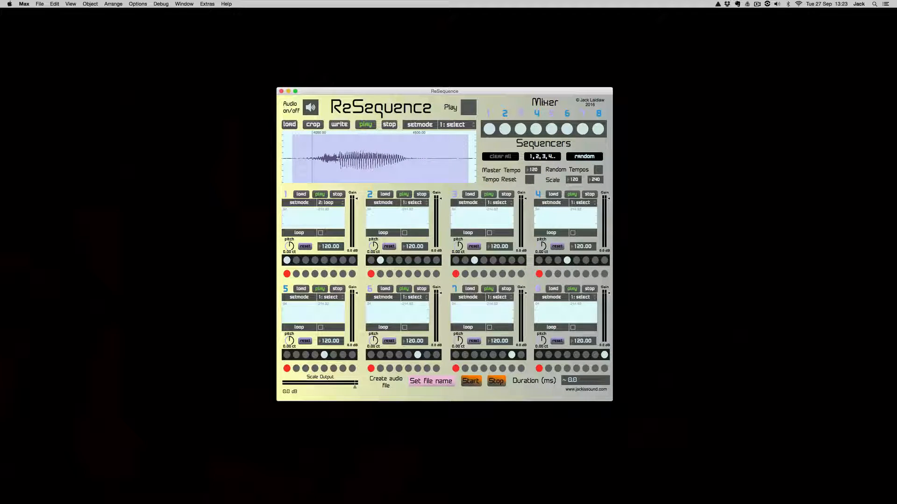
left_click_drag(304, 159, 417, 159)
left_click(365, 124)
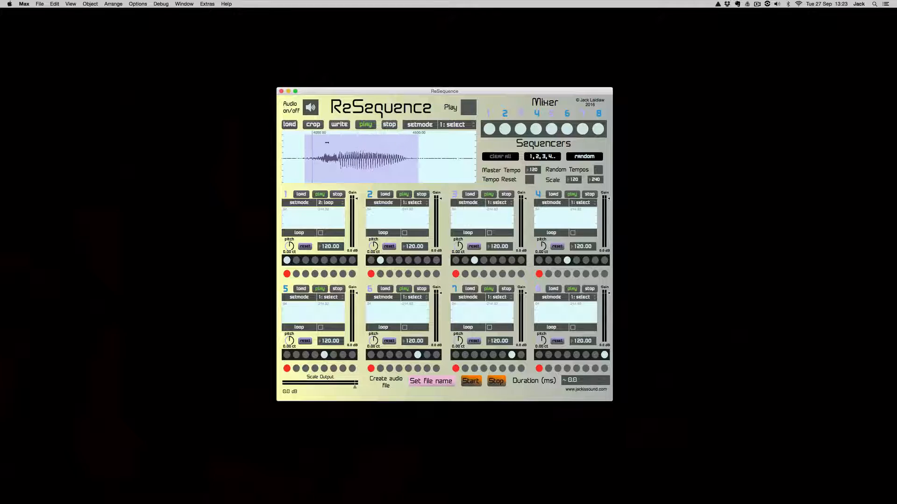
left_click(315, 124)
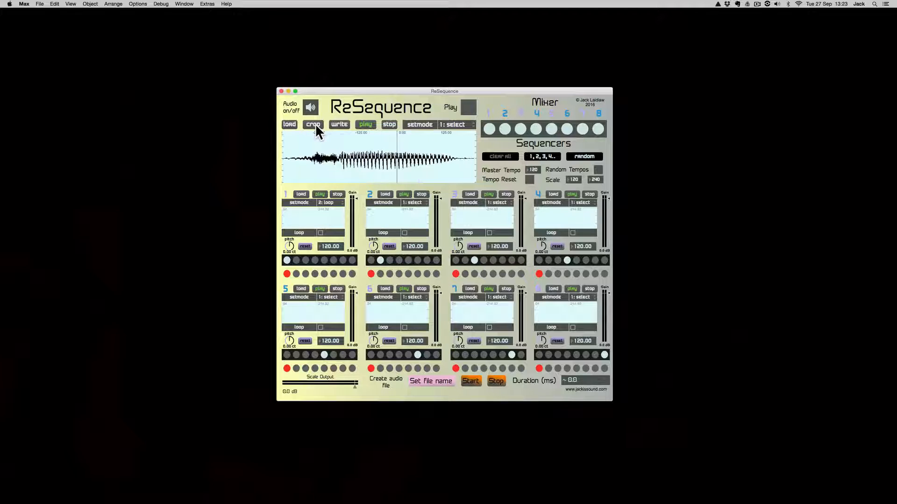
Save the cropped third sound as the AIFF audio file File 3 in the 8 Project folder.
left_click(342, 124)
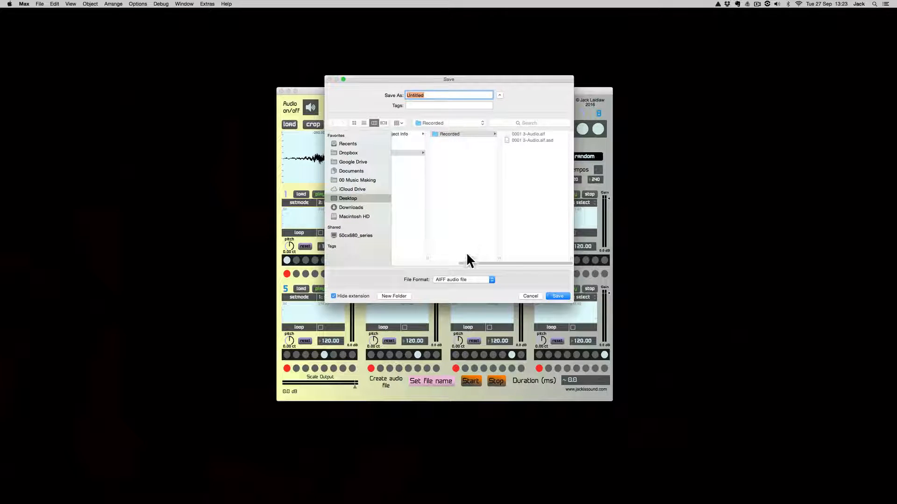
left_click_drag(478, 262, 446, 257)
left_click(426, 141)
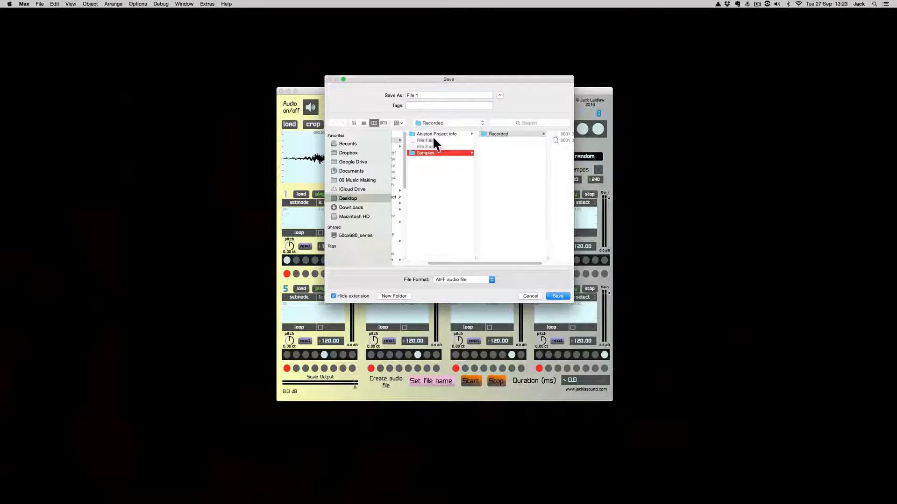
left_click(430, 95)
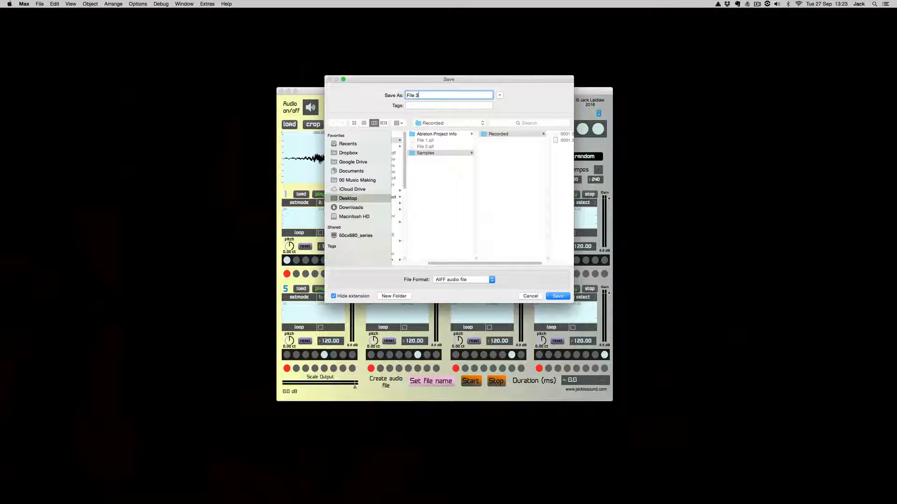
left_click_drag(457, 259, 427, 259)
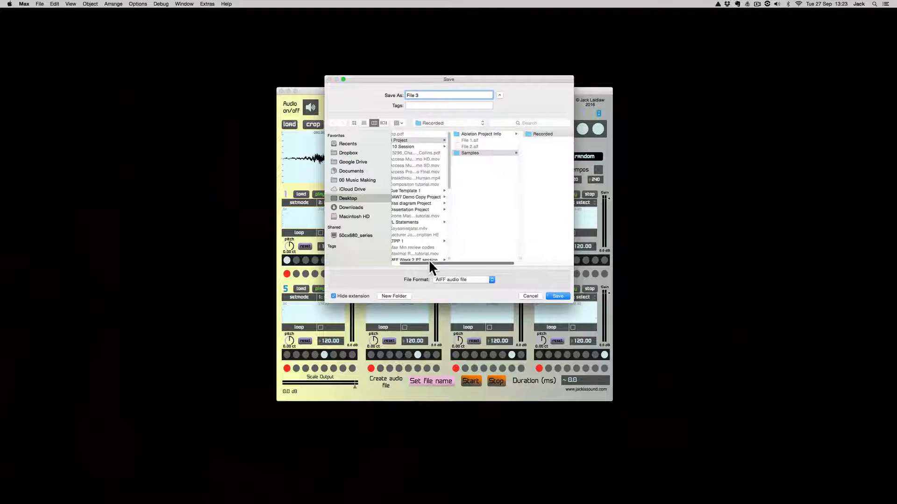
left_click(405, 140)
left_click(557, 296)
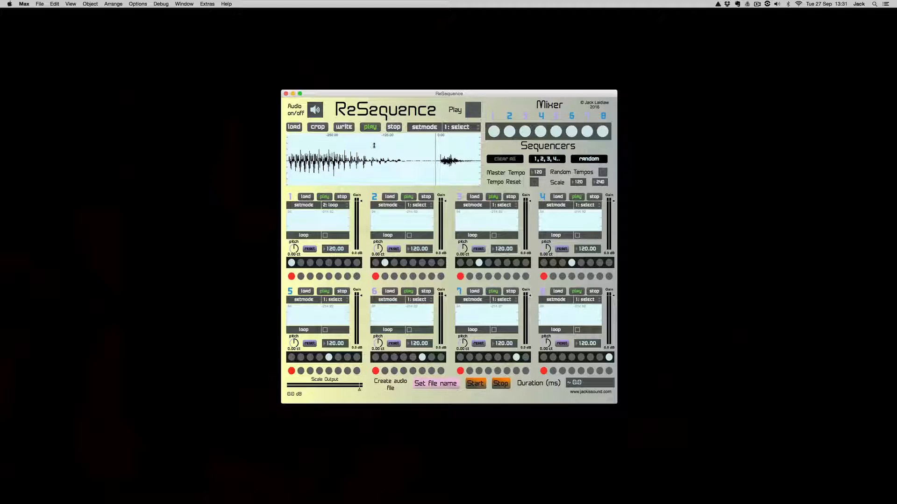
Load File 1.aif from the 8 Project folder into sequencer 1 and play the sample.
left_click(306, 196)
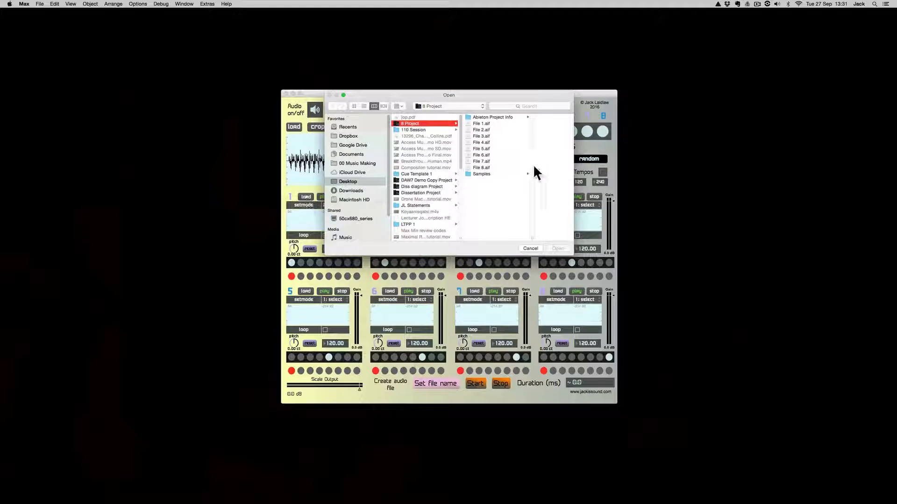
left_click(486, 123)
left_click(560, 248)
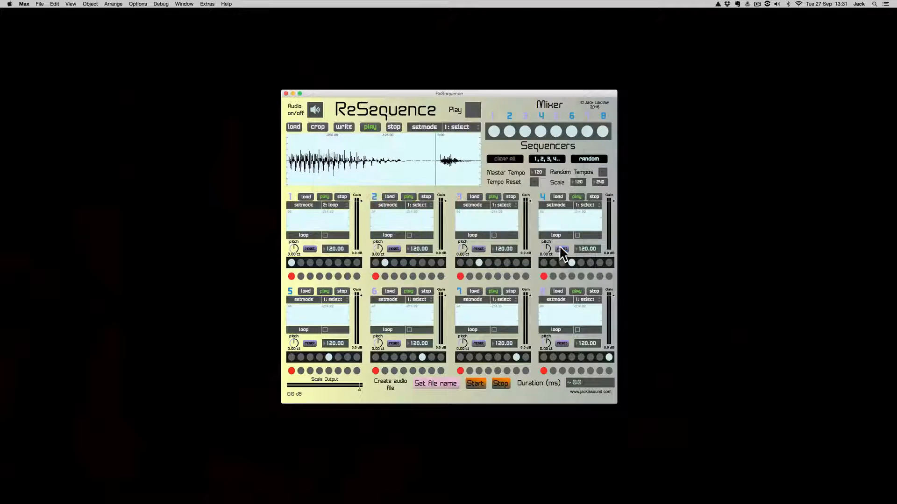
left_click(325, 197)
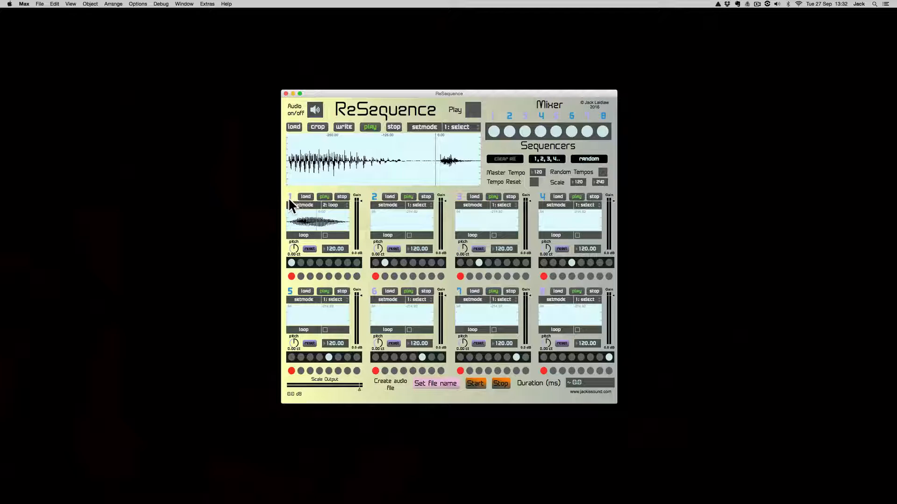
left_click(324, 196)
Start the master playback and activate all eight steps of sequencer 1.
left_click(473, 110)
left_click_drag(337, 262, 357, 264)
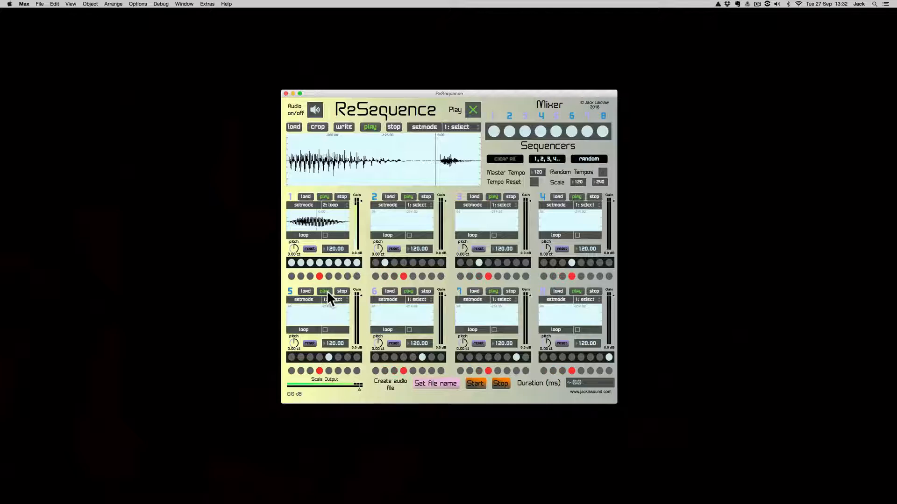
Stop the master playback, randomise the step patterns of all sequencers and play the new patterns briefly.
key("space")
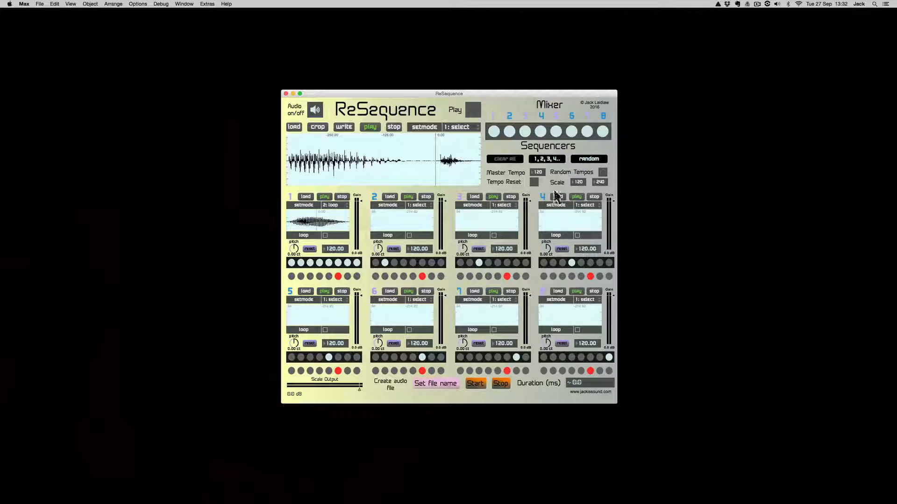
left_click(588, 158)
key("space")
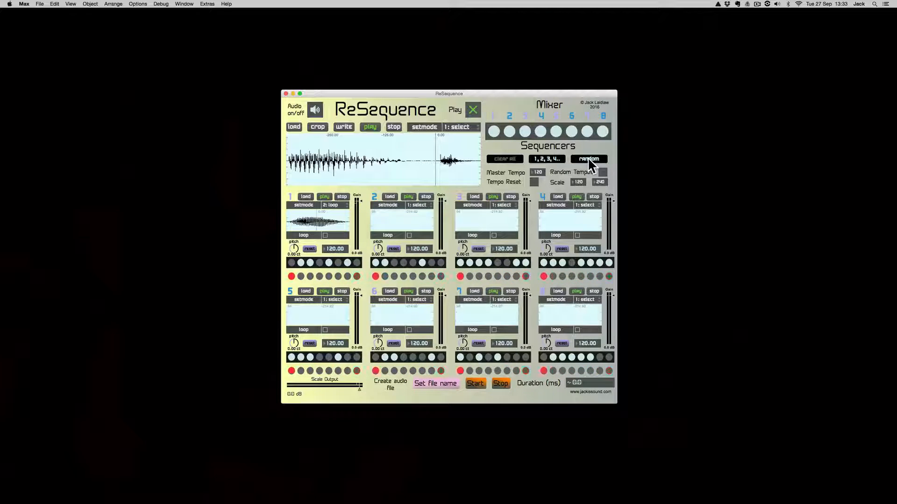
key("space")
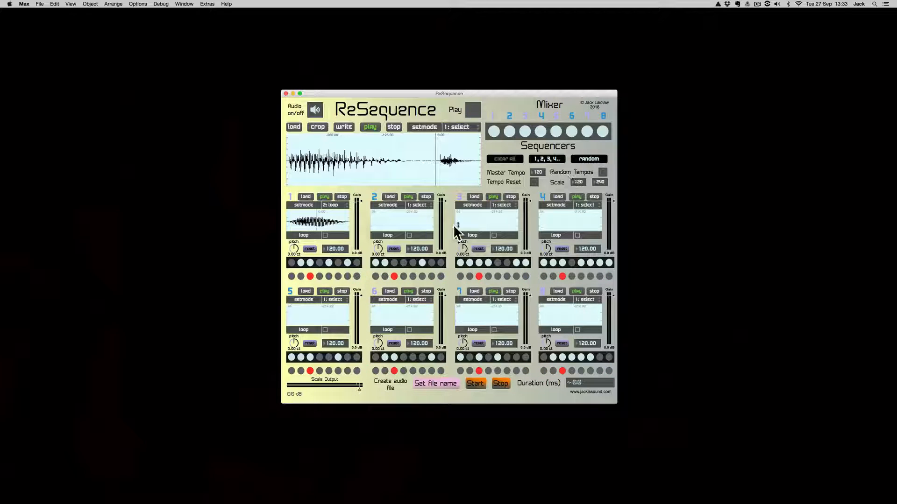
Load File 2.aif, File 3.aif and File 4.aif from the 8 Project folder into sequencers 2, 3 and 4.
left_click(391, 196)
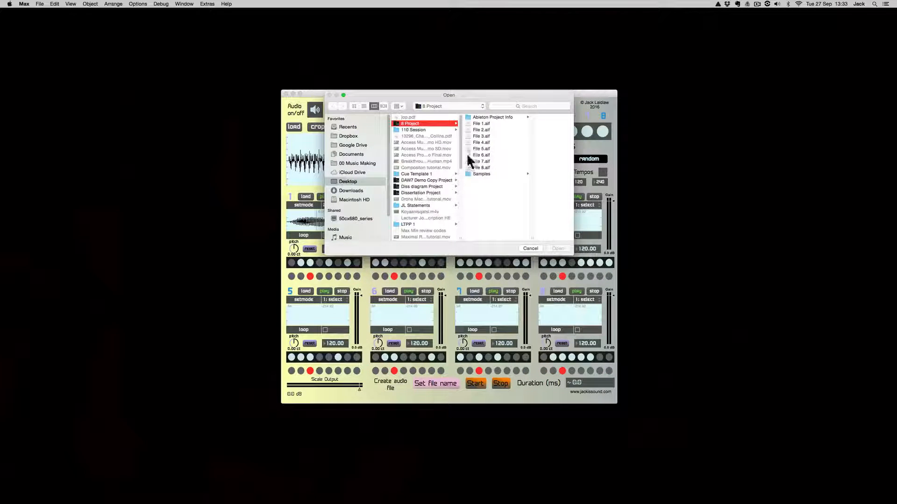
left_click(486, 131)
left_click(556, 248)
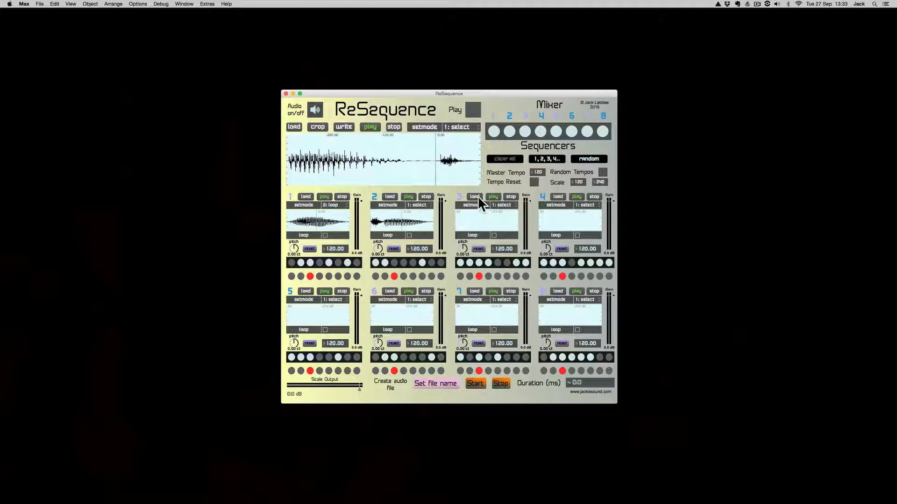
left_click(475, 196)
left_click(486, 136)
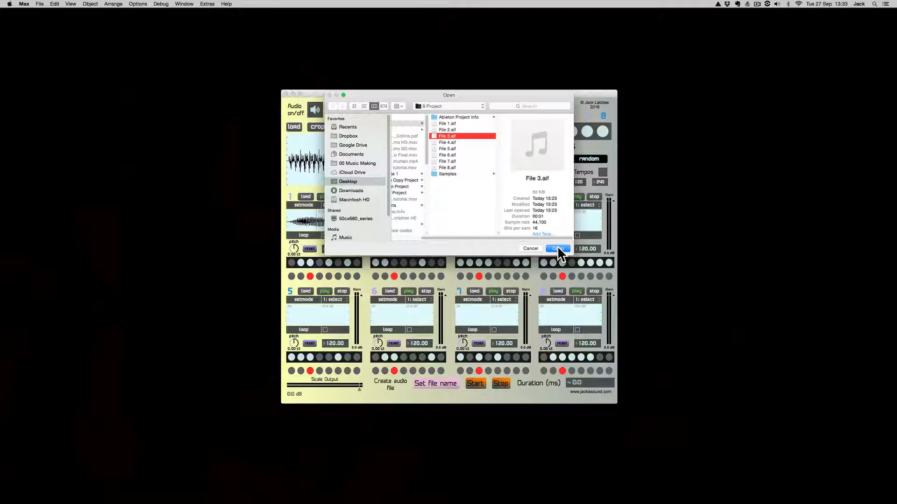
left_click(556, 247)
left_click(557, 196)
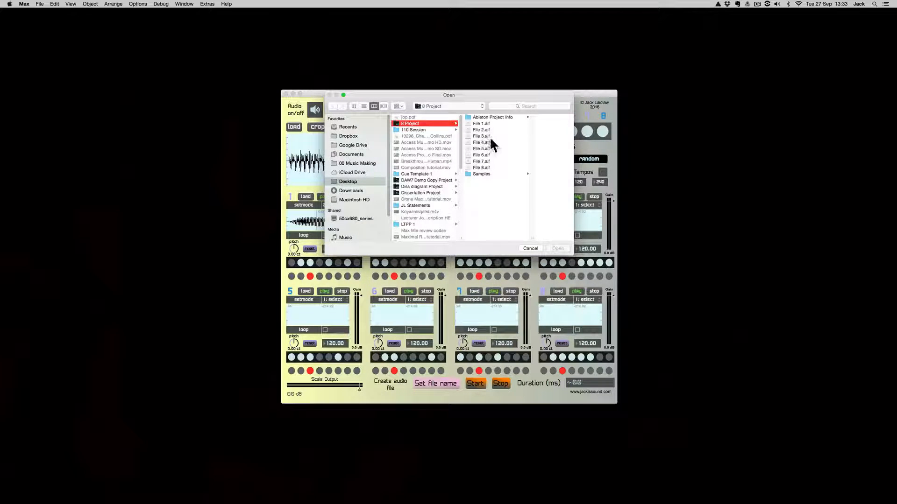
left_click(497, 145)
left_click(559, 248)
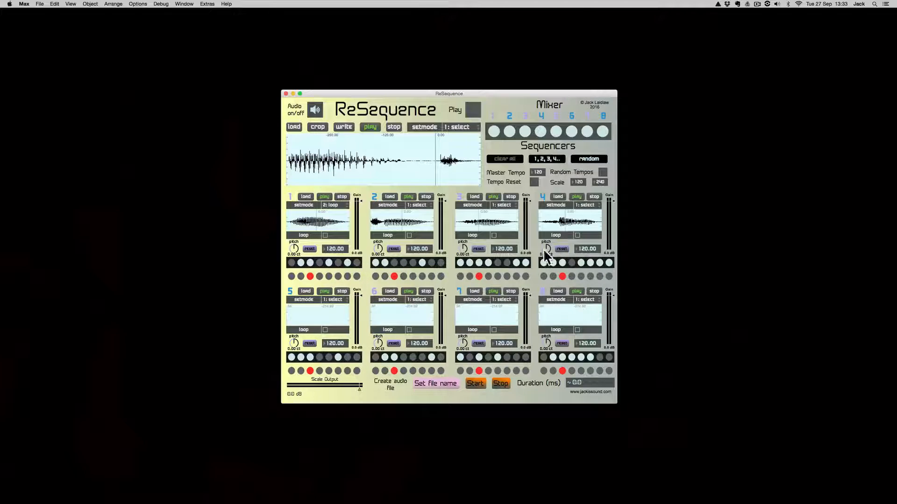
Load File 5.aif, File 6.aif and File 7.aif into sequencers 5, 6 and 7, and a sample into sequencer 8.
left_click(305, 291)
left_click(481, 148)
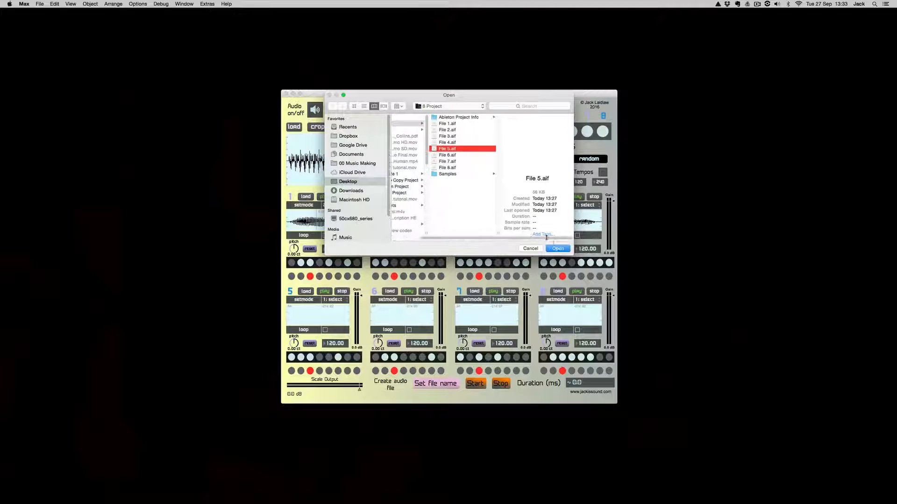
left_click(559, 249)
left_click(390, 290)
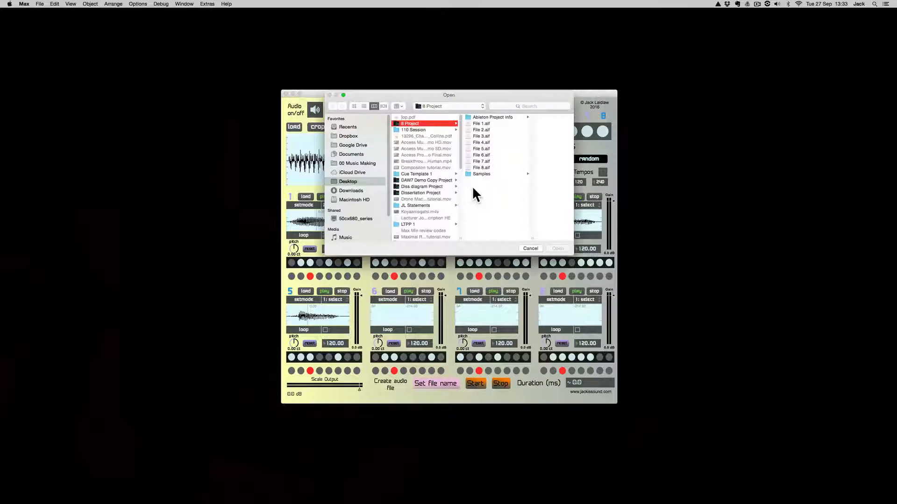
left_click(486, 154)
left_click(558, 248)
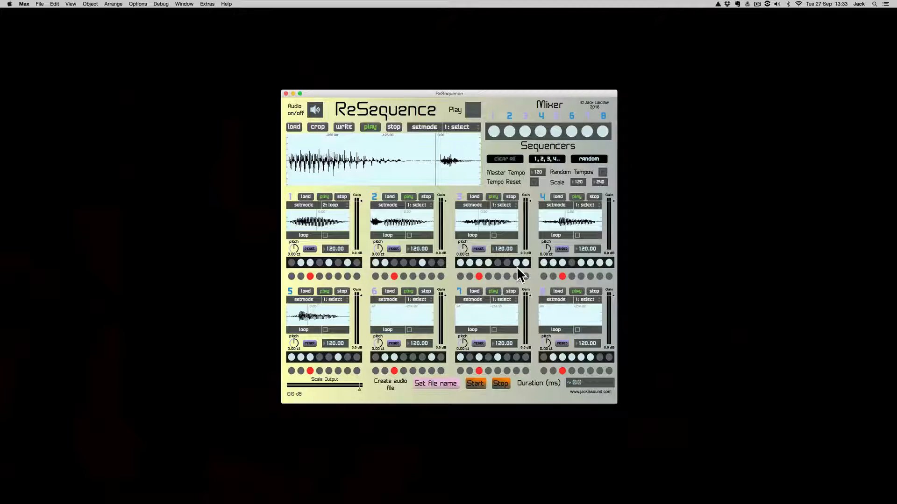
left_click(474, 290)
left_click(483, 161)
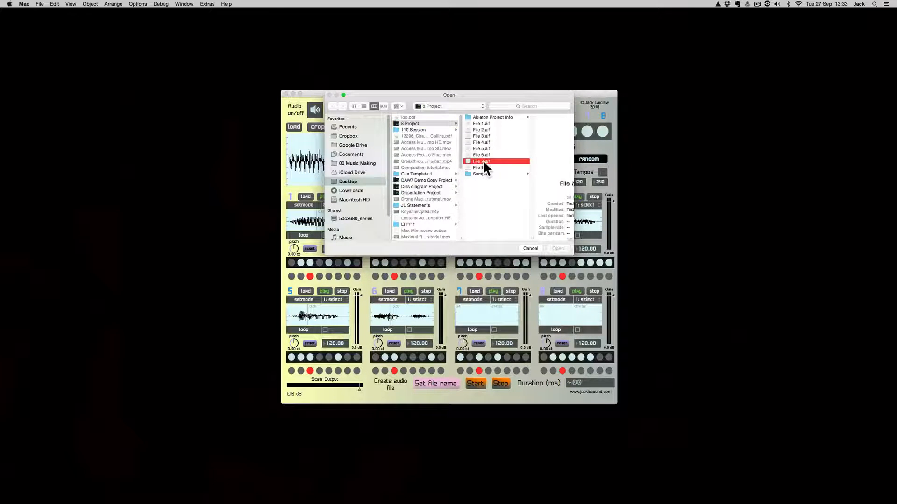
left_click(558, 248)
left_click(557, 291)
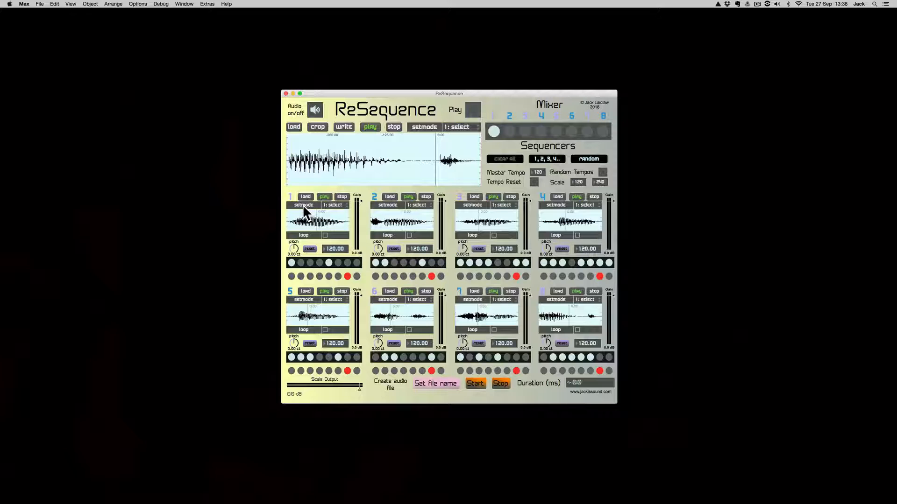
Try out sequencer 1's pitch dial and return it to 0.00 ct.
left_click(336, 205)
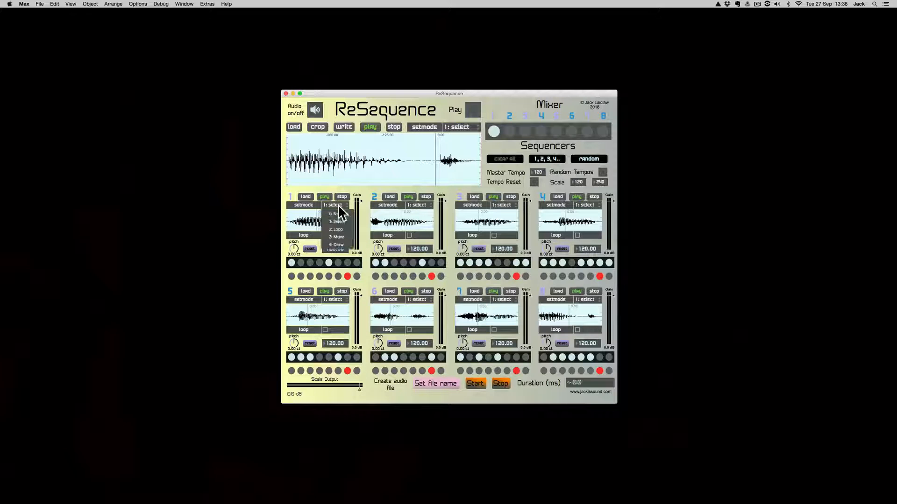
left_click(352, 236)
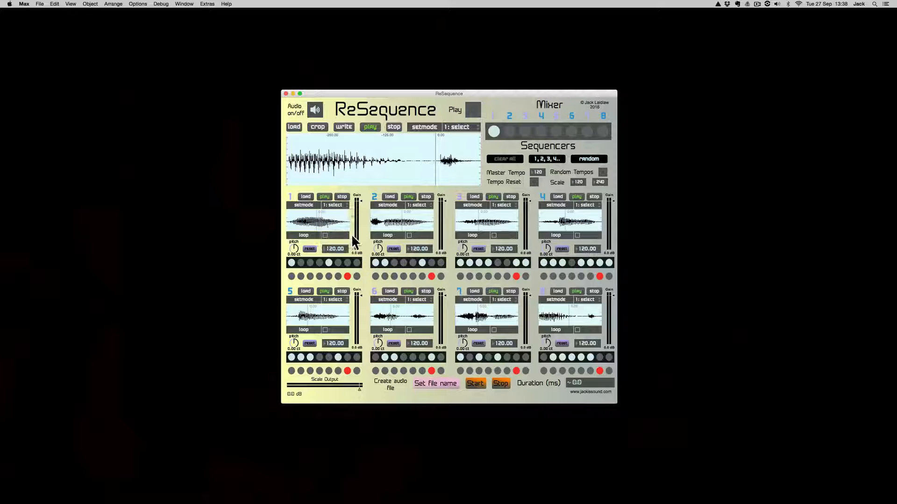
left_click_drag(293, 246, 301, 264)
left_click_drag(296, 246, 296, 252)
Lower sequencer 1's gain to about -1.1 dB and the output scale to about -0.3 dB, and test the master playback.
mouse_move(361, 201)
left_mouse_down()
mouse_move(361, 213)
mouse_move(361, 202)
left_mouse_up()
left_click_drag(358, 389, 359, 390)
left_click(474, 107)
key("space")
Select a short section just past the middle of sequencer 1's waveform in Select mode and play the pattern with it.
left_click(342, 206)
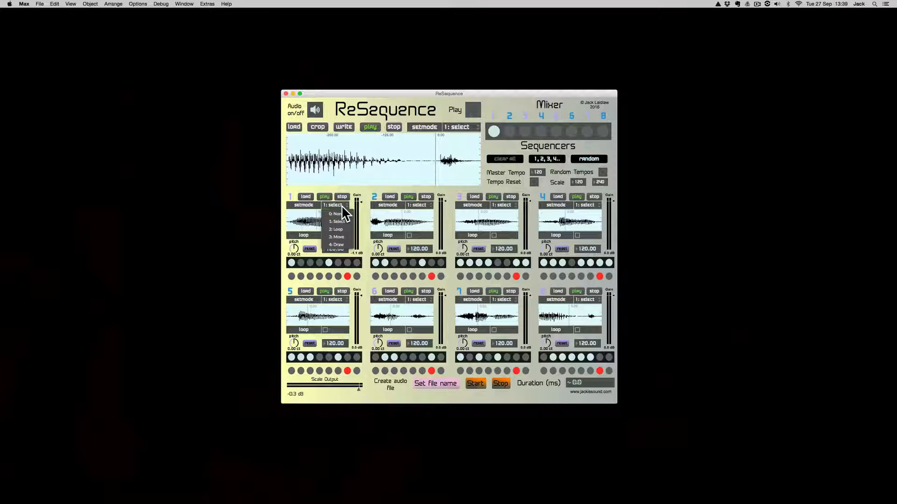
left_click(339, 220)
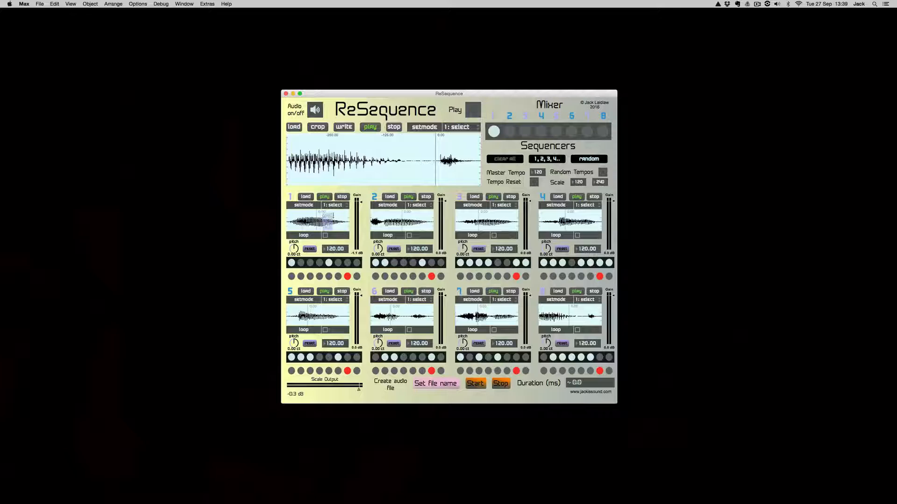
left_click(331, 216)
mouse_move(319, 221)
left_mouse_down()
mouse_move(340, 221)
mouse_move(332, 233)
left_mouse_up()
left_click(318, 223)
left_click(321, 224)
key("space")
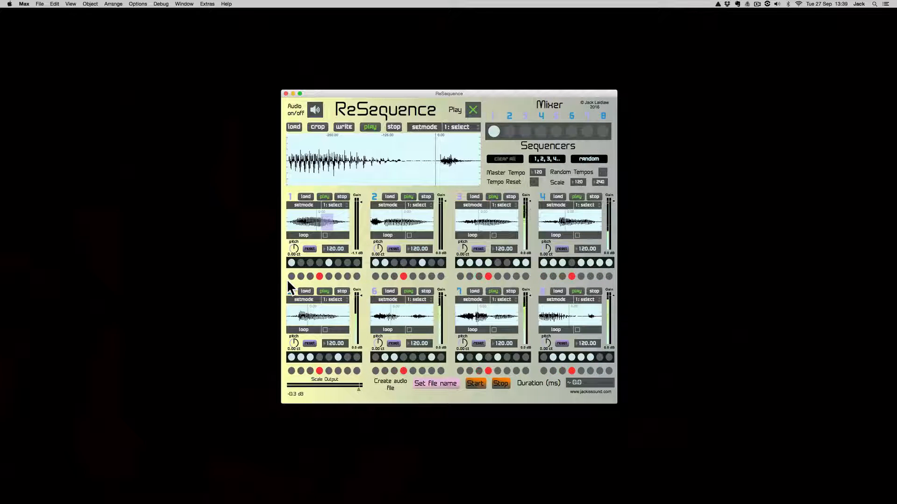
key("space")
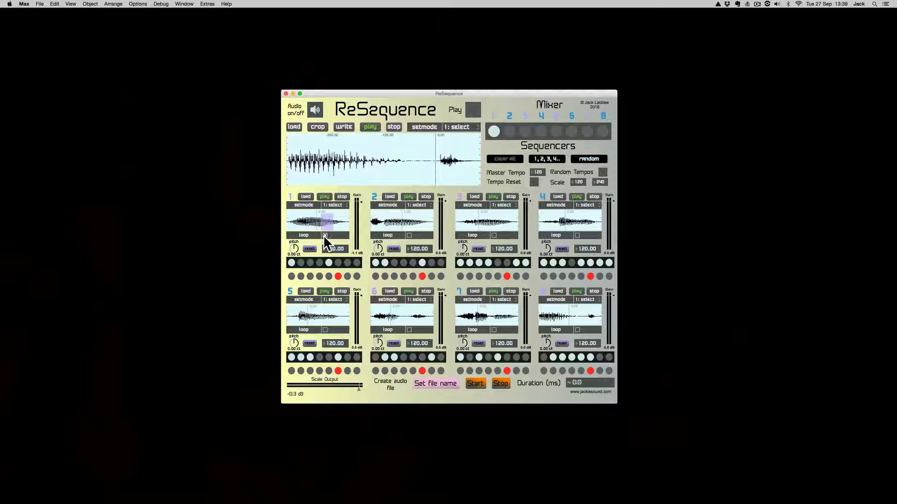
Turn on looping for sequencer 1 and play the pattern with the looped selection.
left_click(325, 235)
key("space")
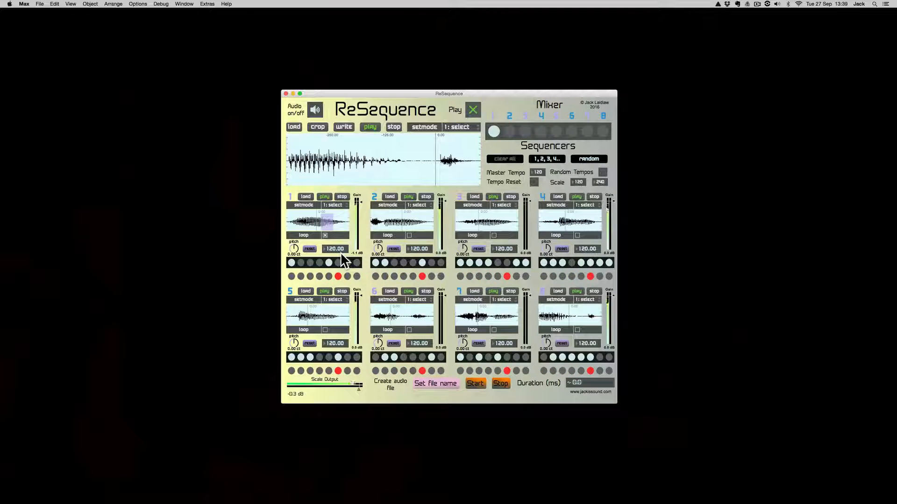
key("space")
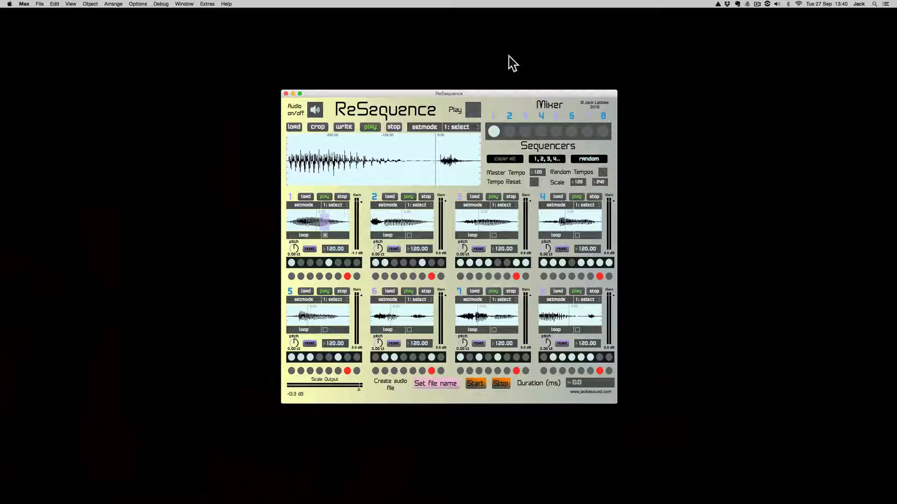
Reselect a wider section of sequencer 1's waveform in Select mode during master playback, and stop all playback.
left_click(473, 108)
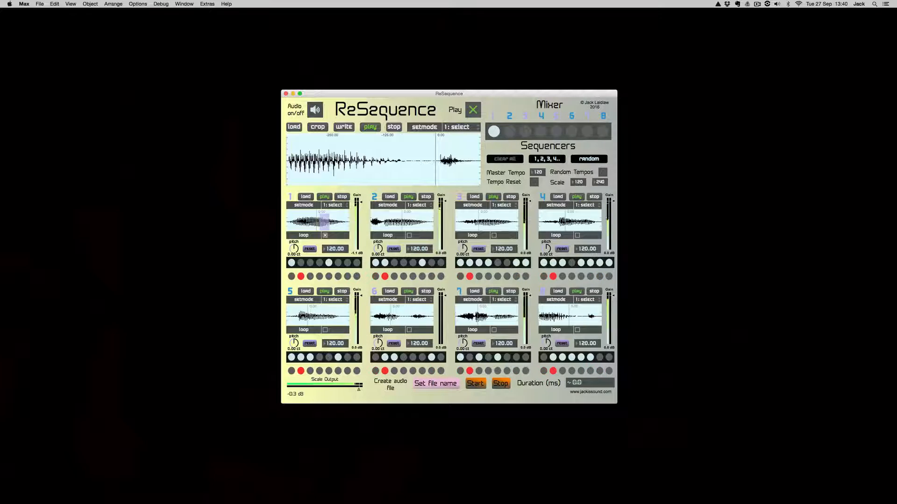
left_click(335, 204)
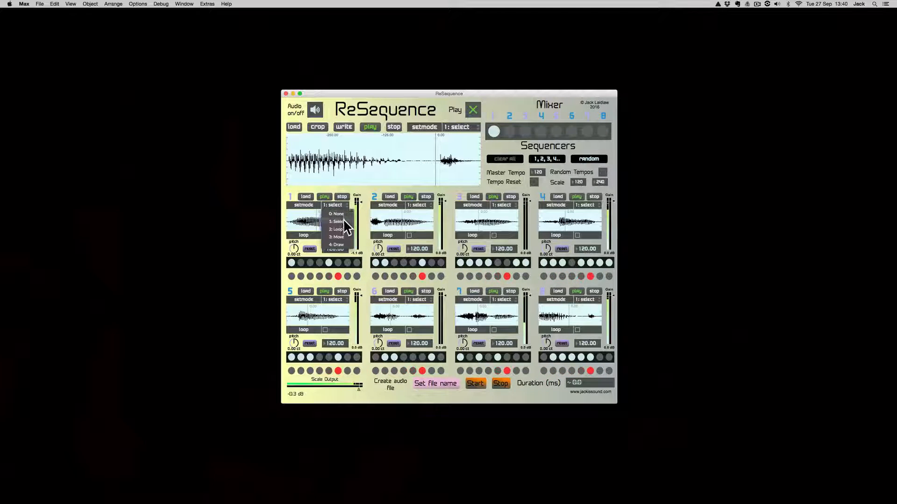
left_click(343, 219)
left_click_drag(312, 221, 336, 221)
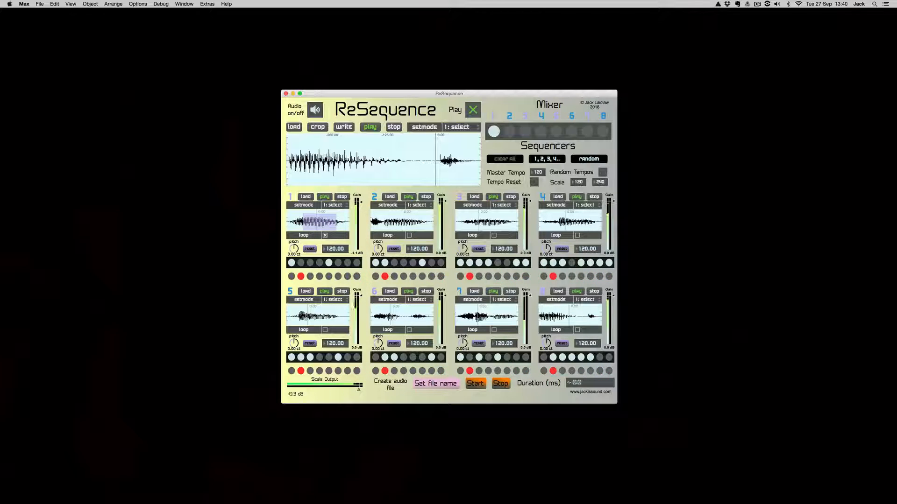
left_click(473, 110)
left_click(341, 197)
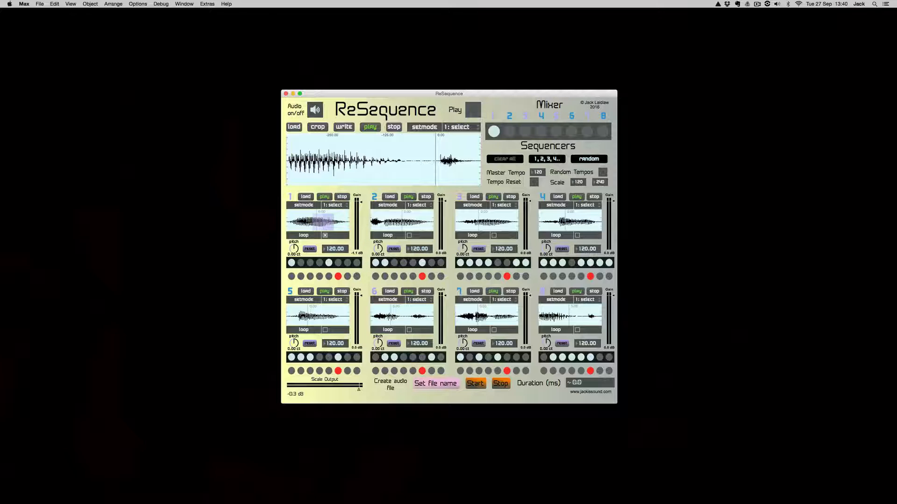
Switch sequencer 1 to Loop mode, shift and resize its looped section during master playback, and stop all playback.
left_click(337, 205)
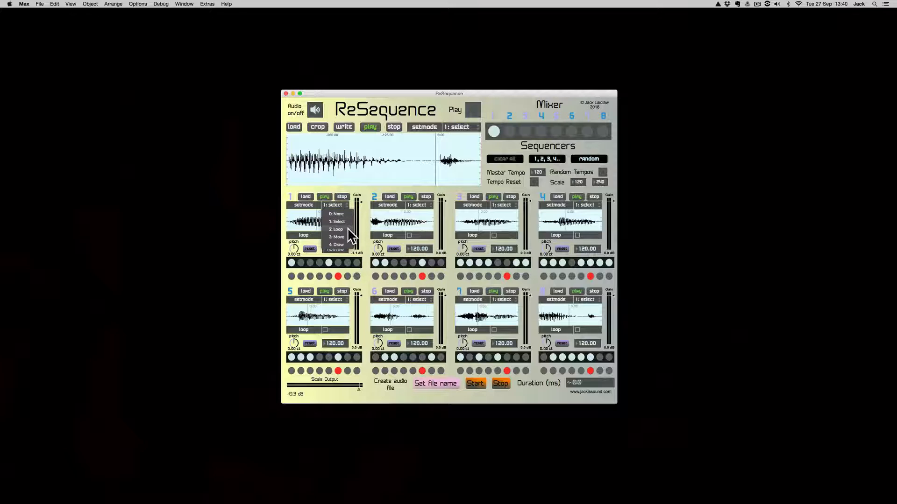
left_click(347, 229)
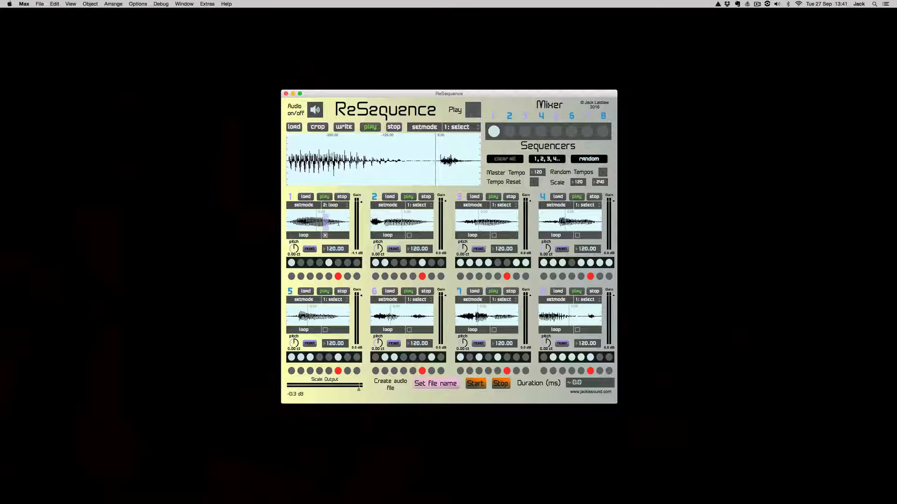
key("space")
left_click_drag(334, 223, 319, 191)
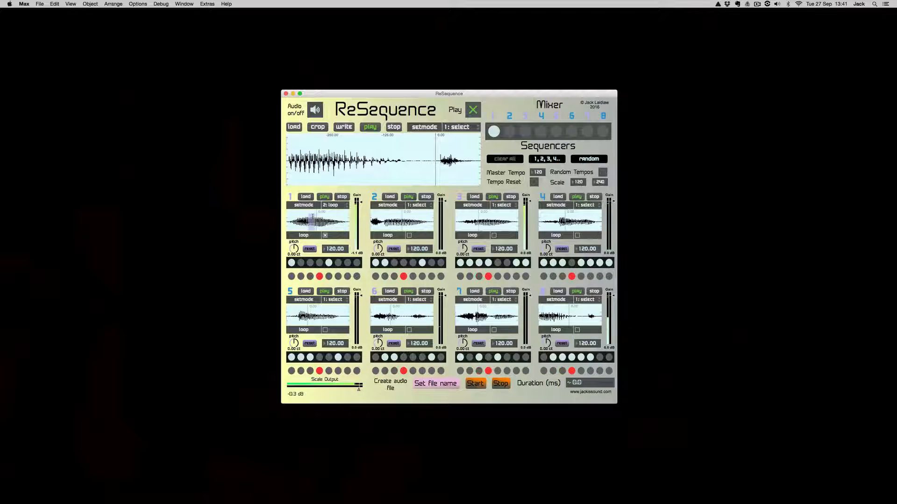
left_click_drag(313, 217, 317, 220)
key("space")
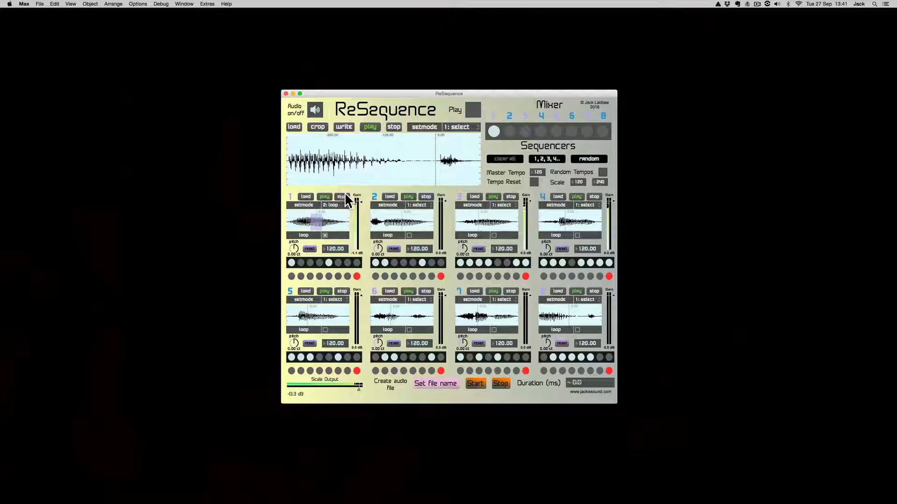
left_click(343, 196)
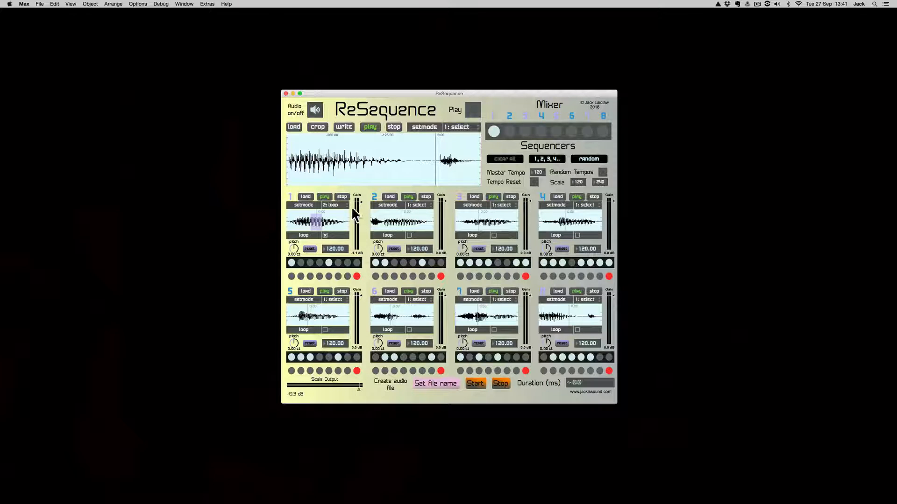
Turn off looping for sequencer 1 and play the pattern without it.
left_click(325, 235)
key("space")
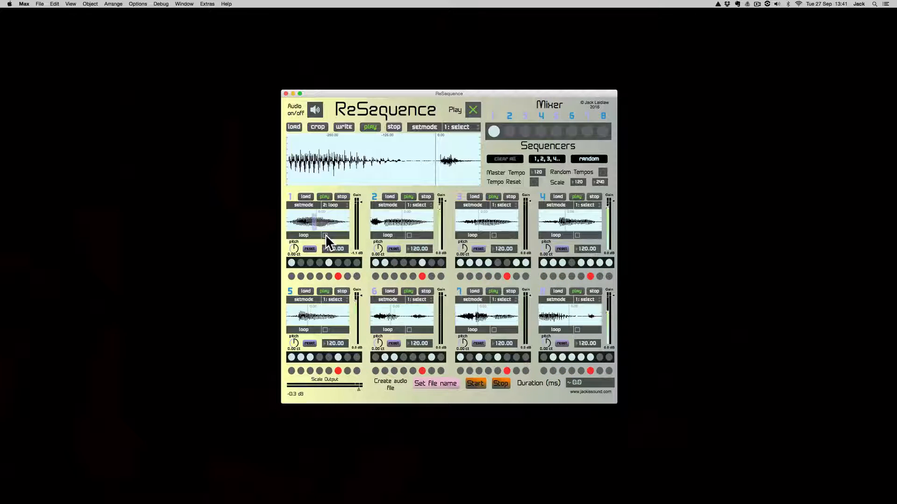
key("space")
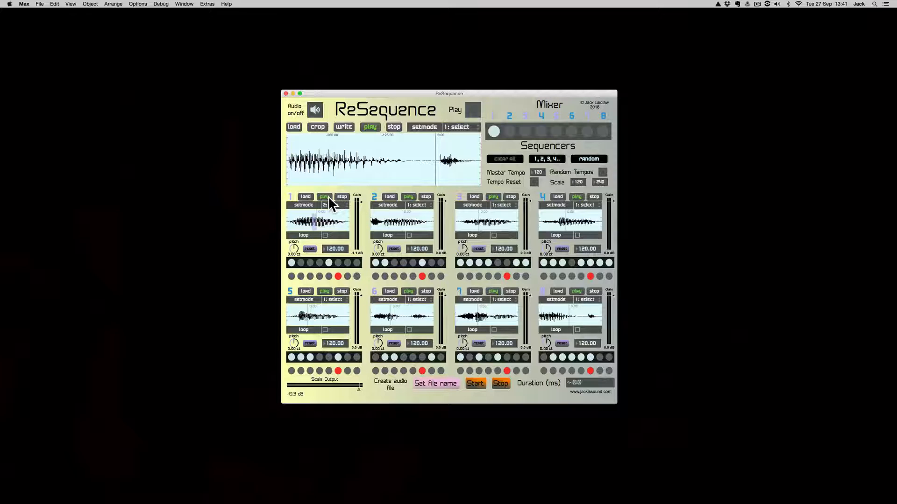
Audition the short selected section of sequencer 1's sample several times.
left_click(324, 196)
left_click(324, 197)
left_click(324, 196)
left_click(338, 196)
left_click(329, 196)
Select the entire waveform of sequencer 1 in Select mode and audition it.
left_click(340, 204)
left_click(343, 221)
left_click_drag(286, 220, 367, 224)
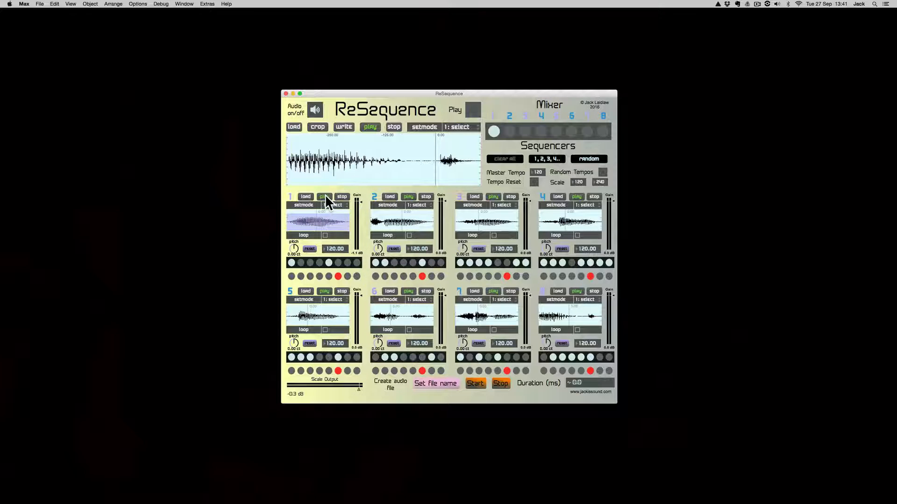
left_click(325, 196)
Raise sequencer 1's tempo to 397 while the other sequencers keep their tempo.
type("130.")
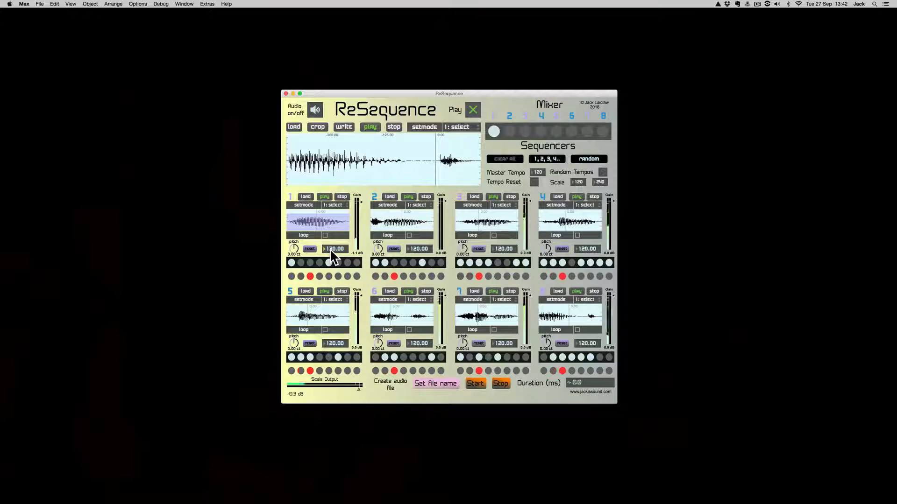
type("143.")
mouse_move(332, 243)
left_mouse_down()
mouse_move(334, 159)
mouse_move(332, 257)
left_mouse_up()
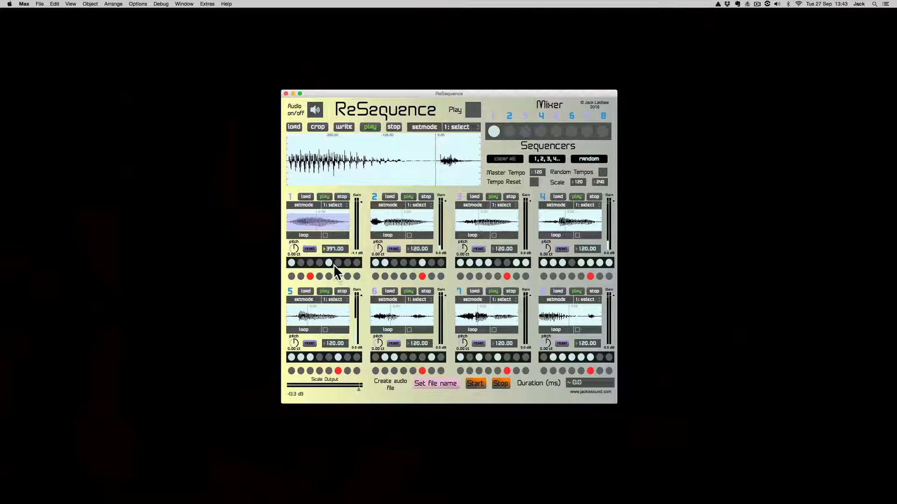
Reset all sequencer tempos to 120 and apply the 1, 2, 3, 4.. step pattern across the eight sequencers.
left_click(534, 183)
left_click(550, 159)
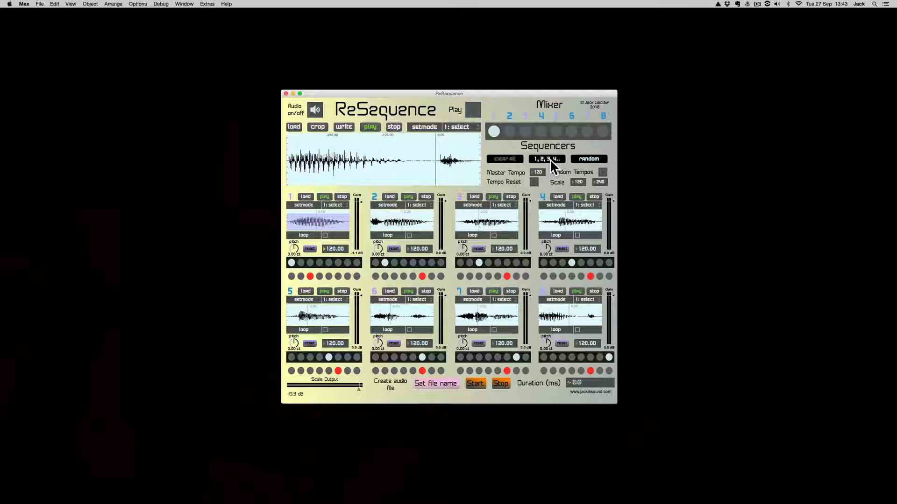
Turn on all eight mixer channels and raise the master tempo to 277 while the staggered pattern plays.
key("space")
key("space")
key("9")
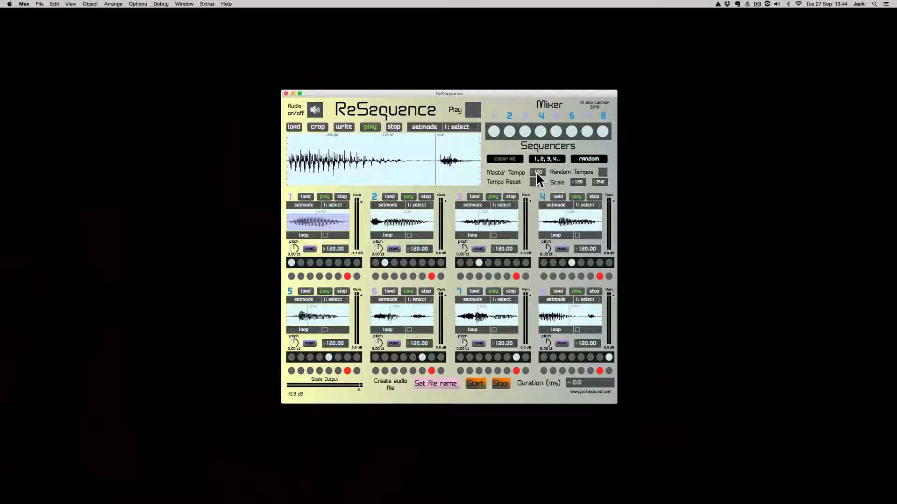
left_click_drag(536, 171, 535, 116)
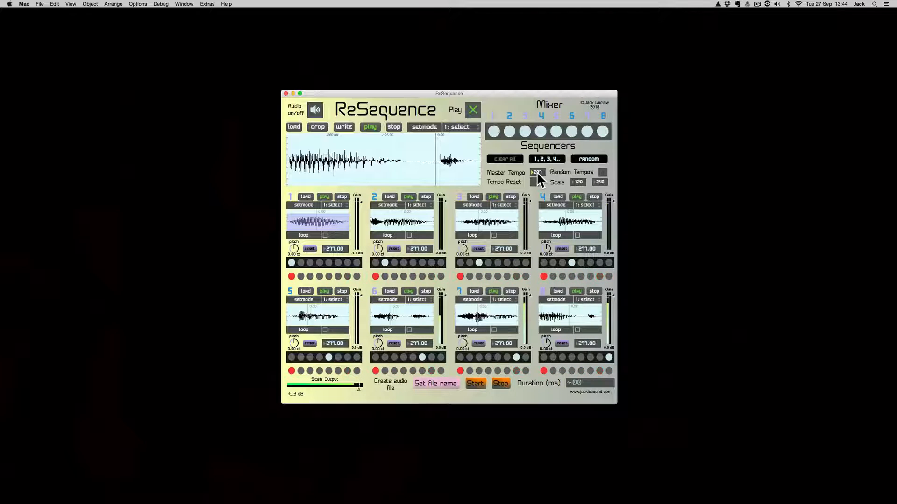
key("space")
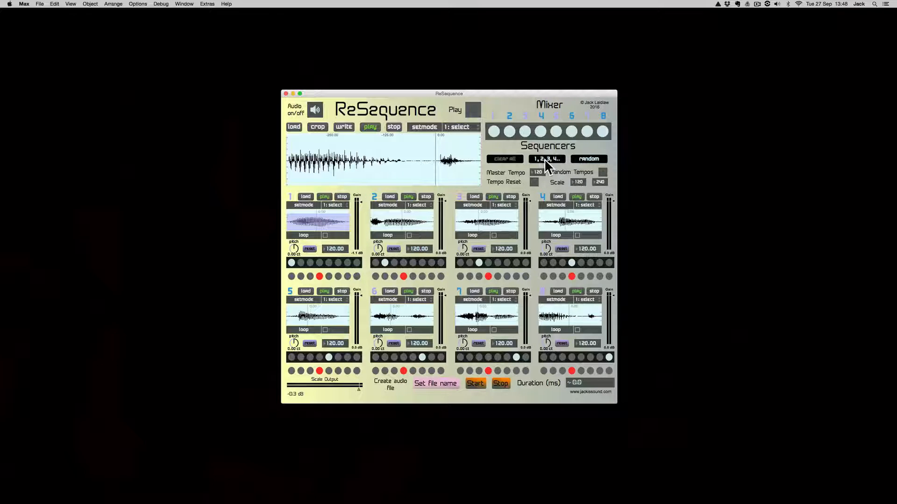
Mute mixer channels 8 through 2 so only sequencer 1 is heard, and start playback.
key("8")
key("7")
key("6")
key("5")
key("4")
key("3")
key("2")
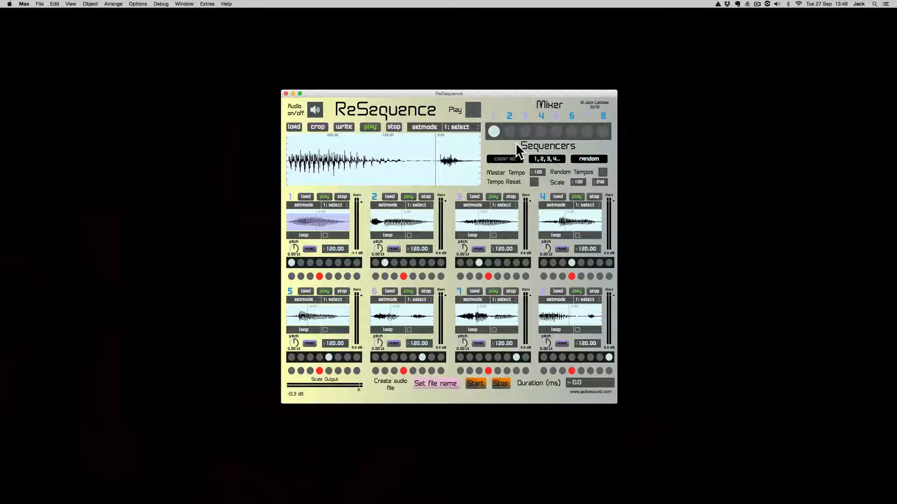
key("space")
Loop a selected section in the second half of sequencer 1's sample and lower its pitch to about -1020 cents.
left_click(341, 203)
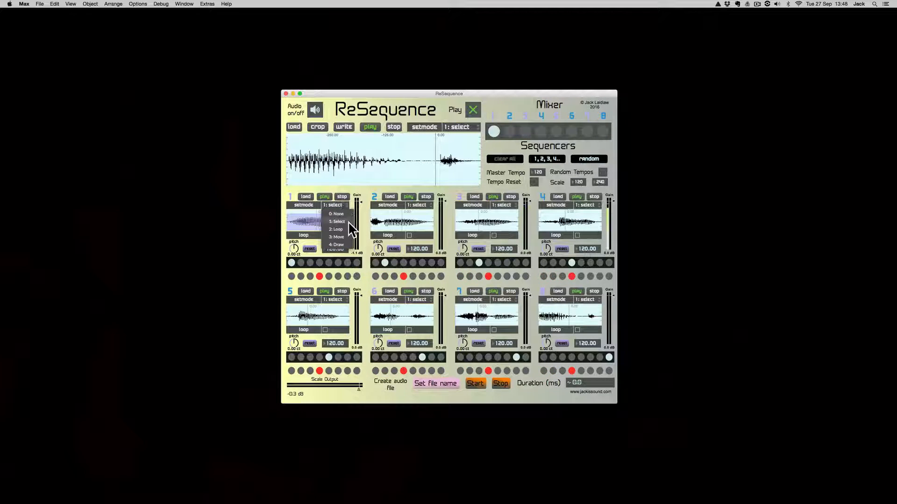
left_click(346, 222)
left_click_drag(321, 220, 334, 218)
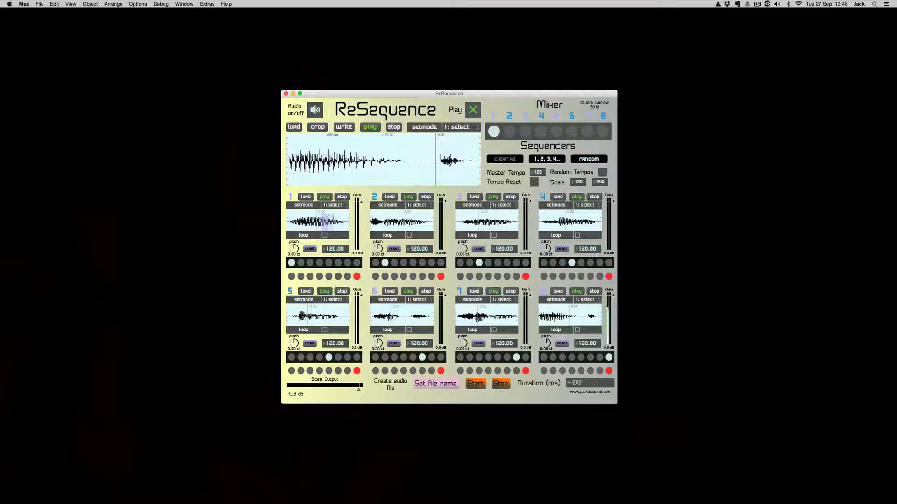
left_click(324, 234)
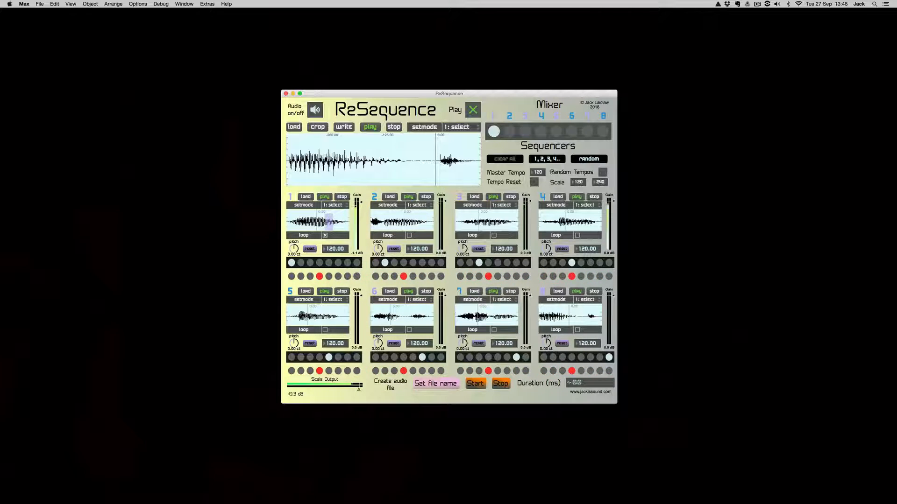
left_click_drag(296, 248, 296, 261)
Leave only sequencer 2 on in the mixer and activate its first five steps.
left_click(510, 132)
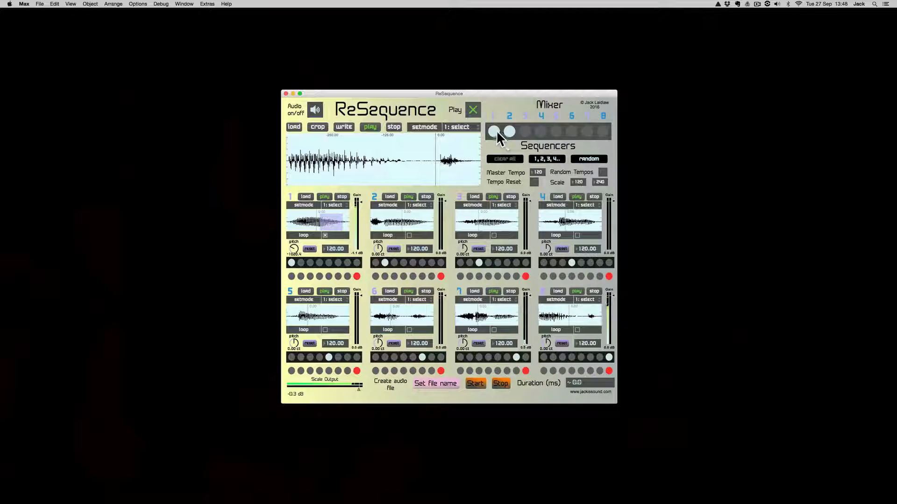
left_click(495, 132)
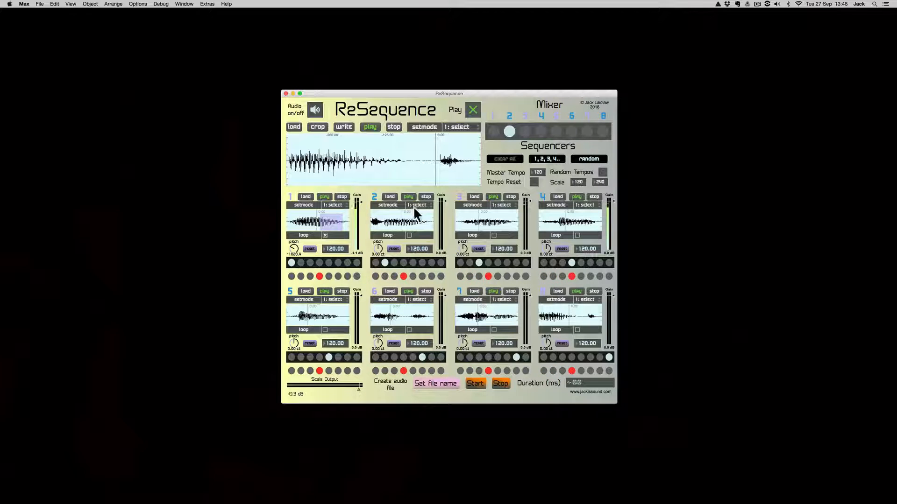
left_click(414, 206)
left_click(422, 212)
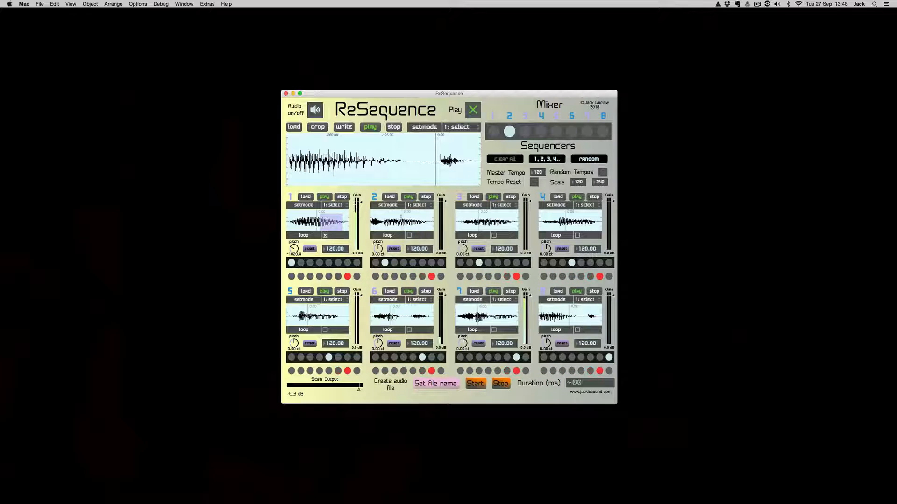
left_click(375, 262)
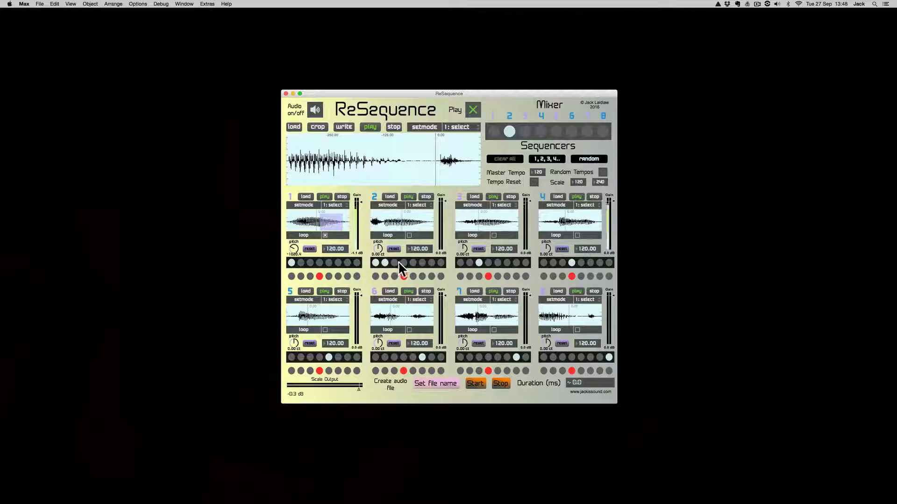
left_click(410, 262)
left_click(402, 261)
left_click(392, 261)
Loop a short selected section near the end of sequencer 2's sample and raise its pitch to about 869 cents.
left_click(422, 205)
left_click(419, 222)
left_click_drag(409, 222, 421, 222)
left_click_drag(378, 248, 419, 223)
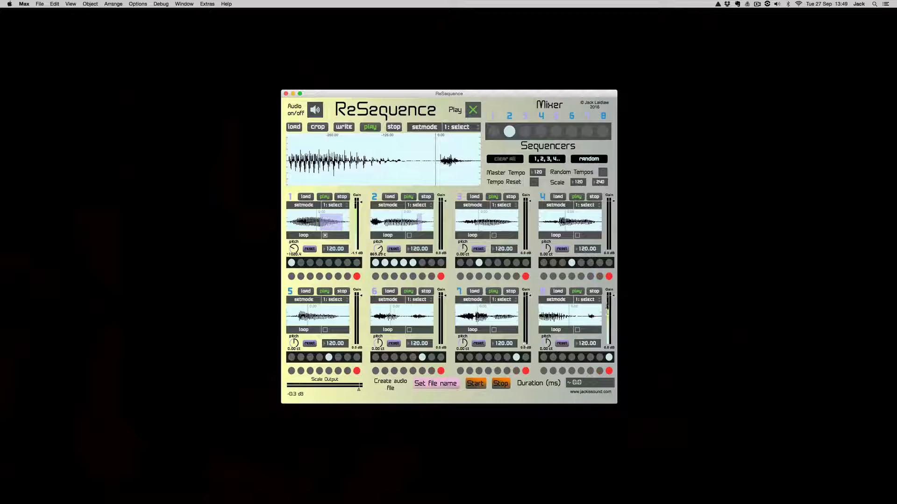
left_click(409, 235)
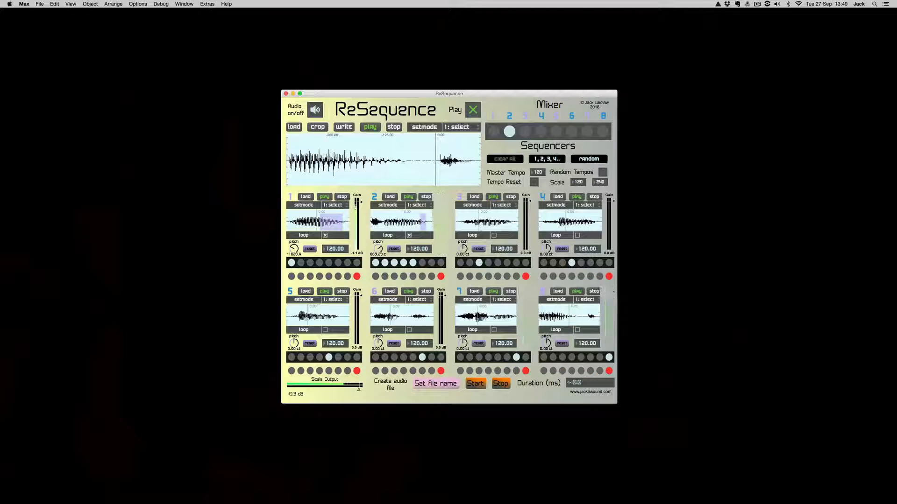
Bring sequencer 1 back into the mix and reselect the tail end of sequencer 2's sample.
left_click(494, 132)
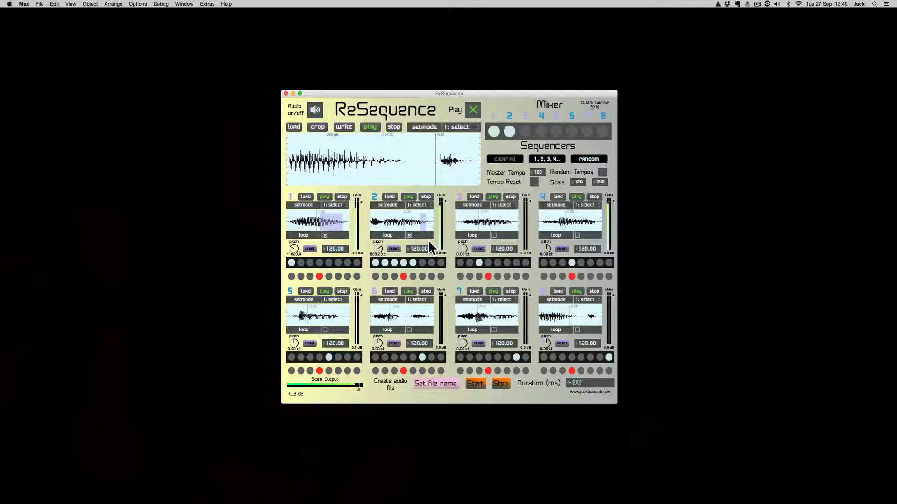
left_click_drag(430, 221, 422, 223)
Leave only sequencer 3 on in the mixer and activate its steps 1, 2 and 6 alongside step 3.
left_click(521, 132)
left_click(509, 132)
left_click(494, 131)
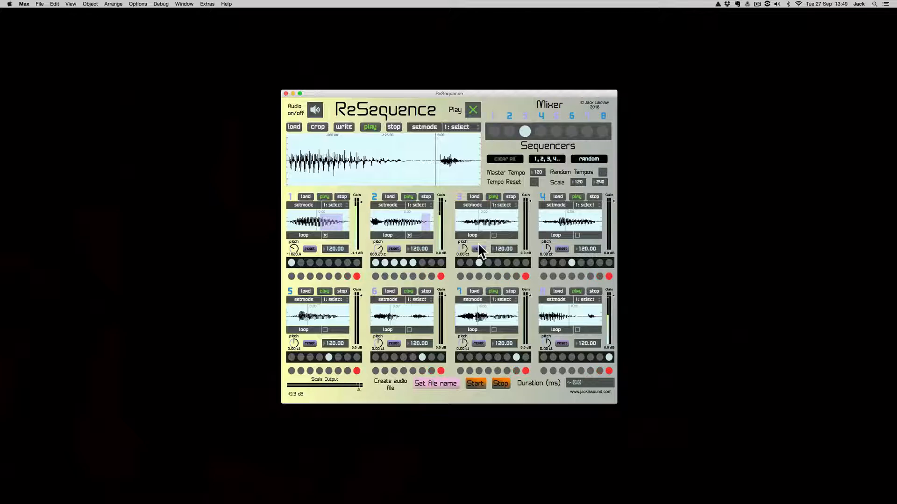
left_click(469, 262)
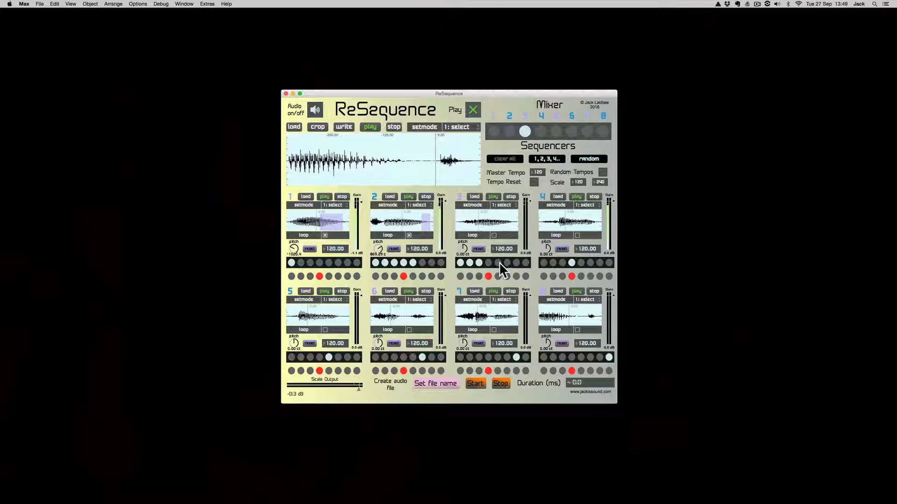
left_click(507, 263)
Loop a selected section near the start of sequencer 3's sample and lower its pitch.
left_click_drag(457, 222, 474, 223)
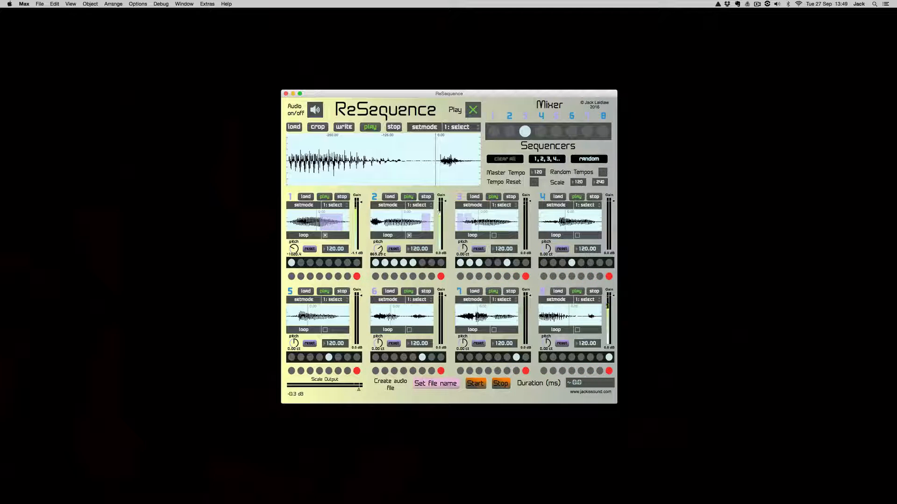
left_click(493, 235)
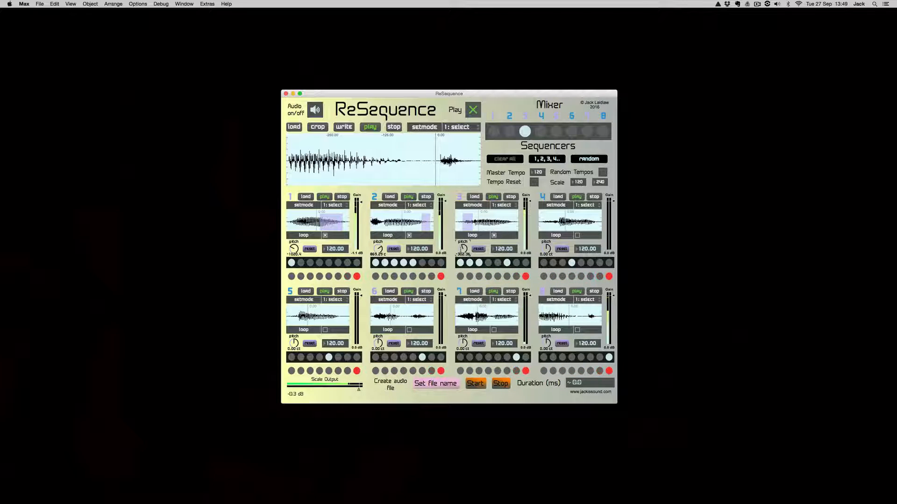
mouse_move(462, 247)
left_mouse_down()
mouse_move(462, 271)
mouse_move(462, 246)
left_mouse_up()
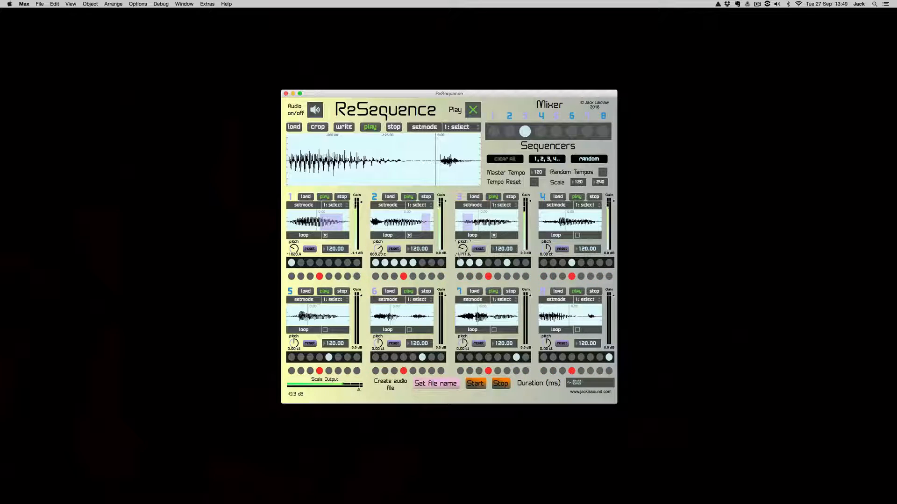
Bring sequencers 1 and 2 back into the mix and raise sequencer 3's tempo to 159.
left_click(509, 131)
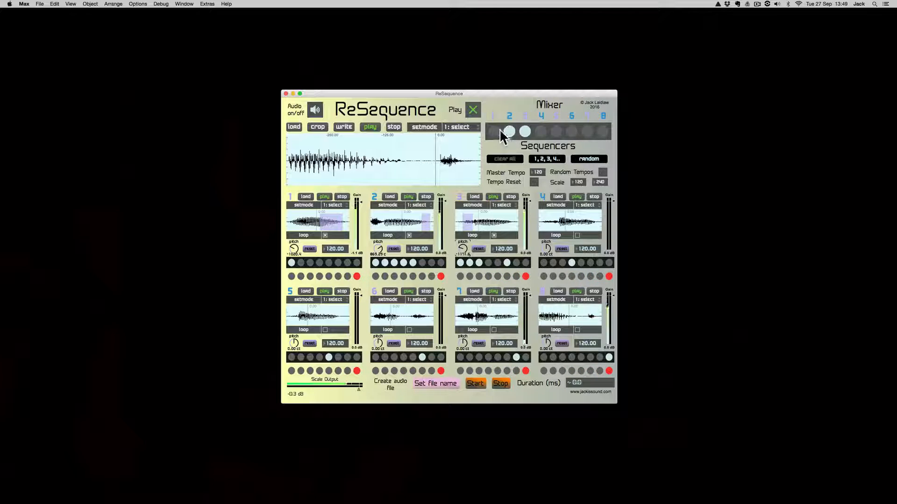
left_click(494, 132)
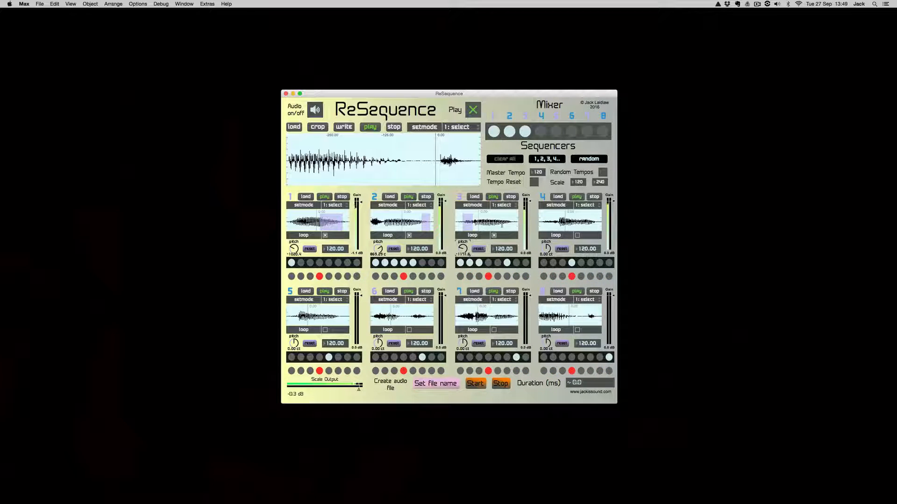
left_click(498, 250)
type("129.")
left_click_drag(498, 248, 499, 238)
Rework sequencer 3's pattern so that only steps 1, 3, 6 and 8 are active.
left_click(513, 263)
left_click(522, 263)
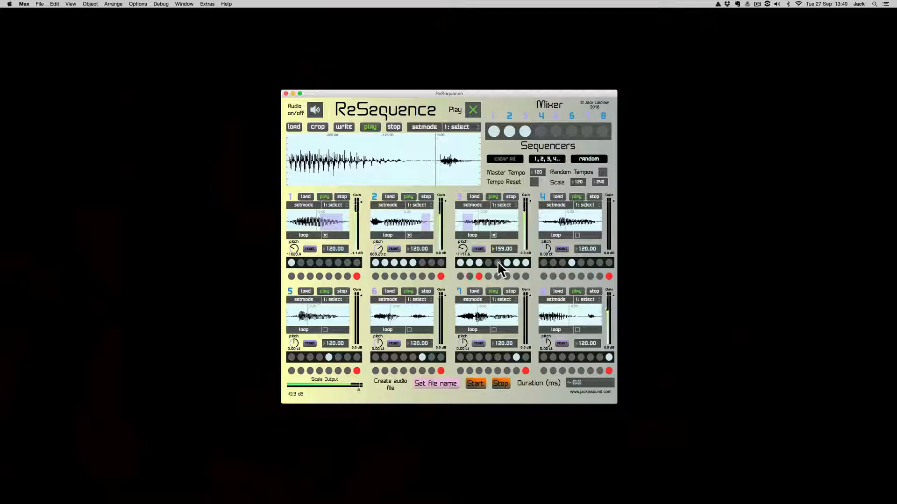
left_click(516, 262)
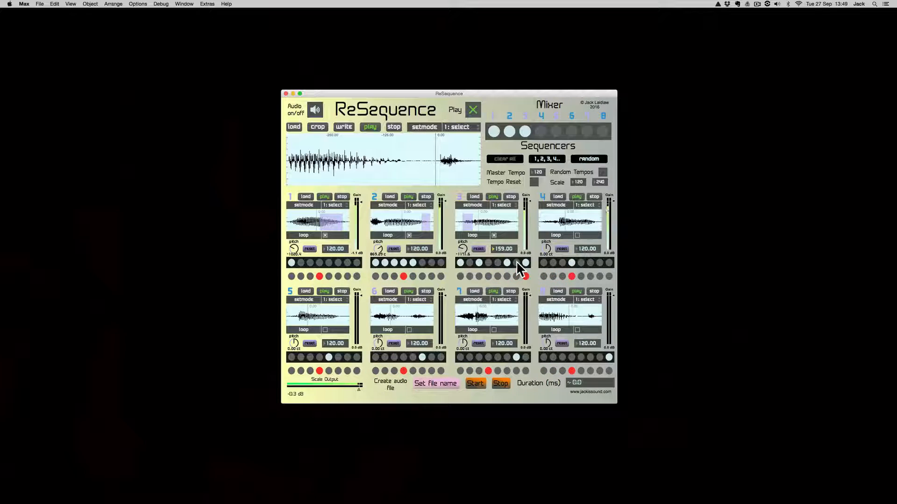
Swap sequencer 3 for sequencer 4 in the mixer and set sequencer 3's tempo to 44.
left_click(540, 131)
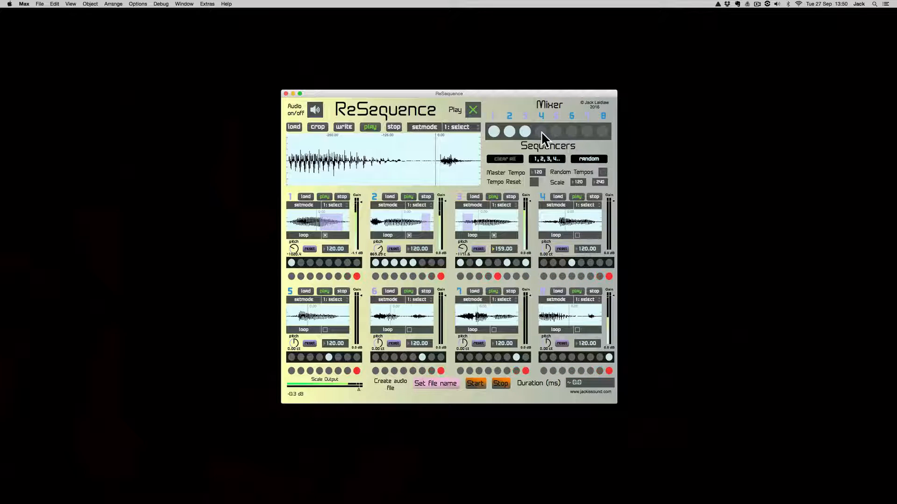
left_click(524, 131)
type("4")
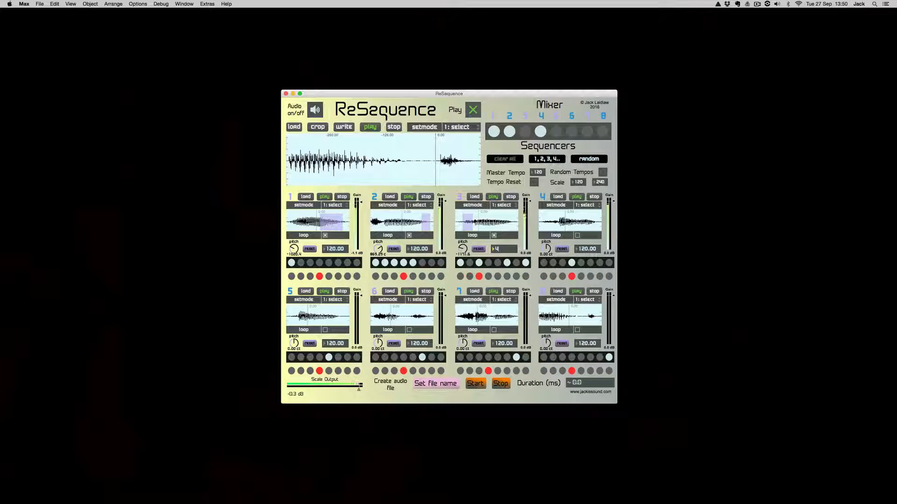
type("4a")
left_click(532, 228)
key("a")
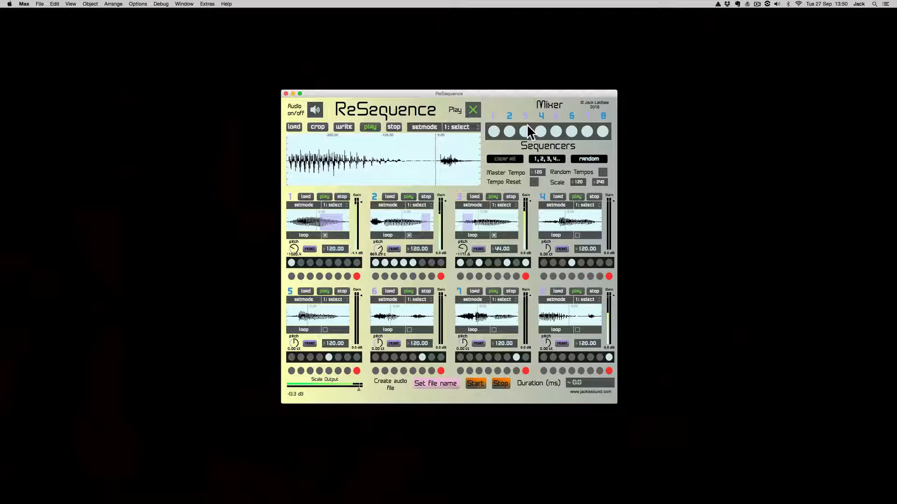
Leave only sequencer 4 on in the mixer and activate its steps 3, 5 and 6 alongside step 4.
key("4")
left_click(563, 263)
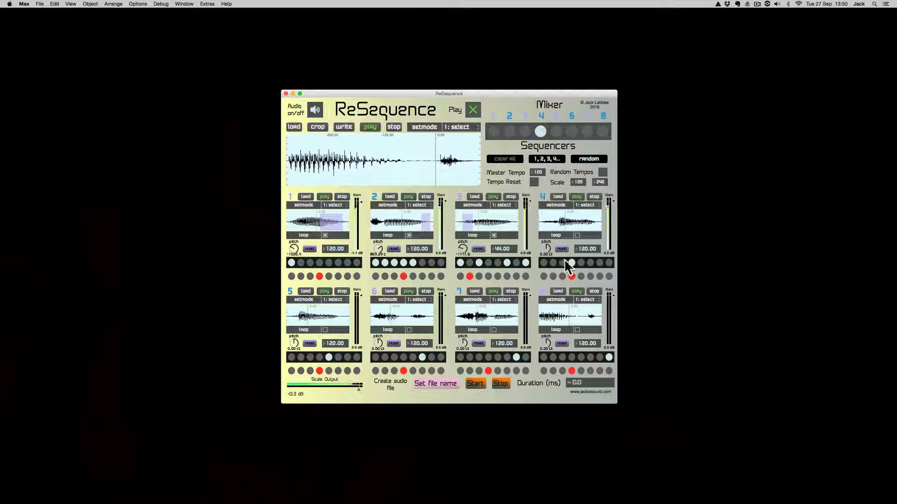
left_click(579, 262)
left_click(589, 262)
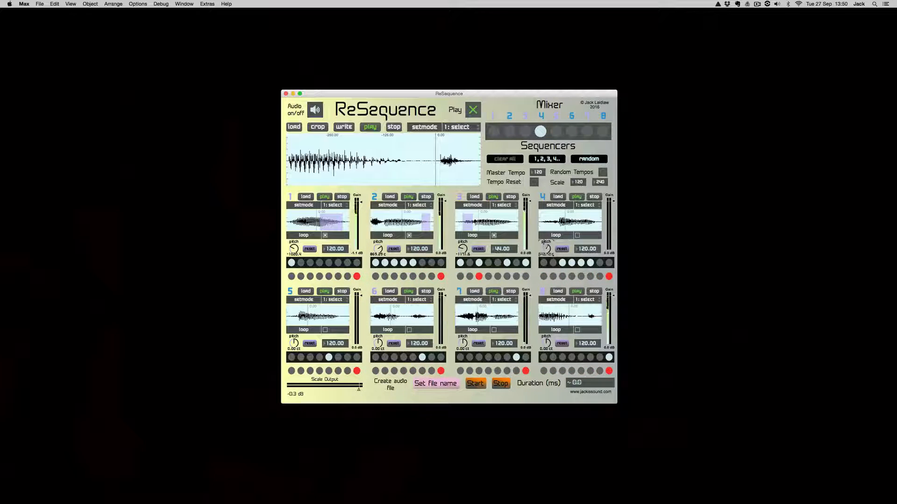
Raise sequencer 4's pitch and turn on looping with its waveform in Loop mode.
left_click_drag(540, 249, 541, 224)
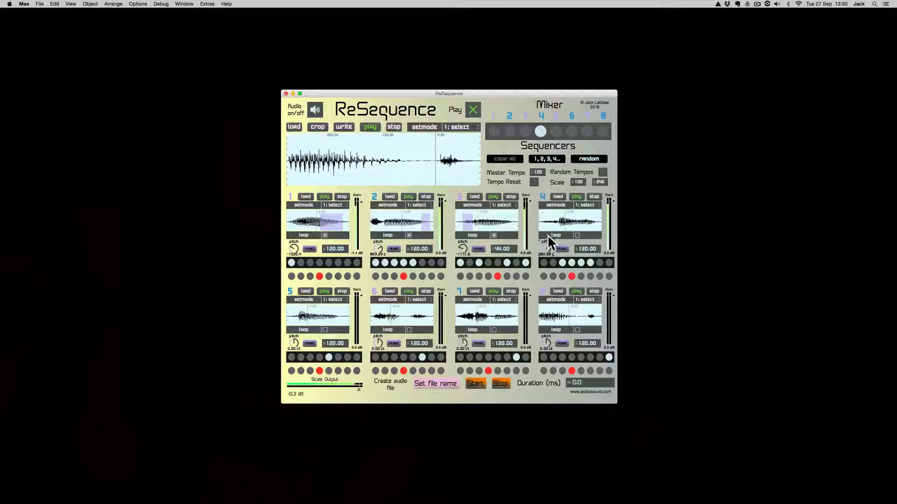
left_click(577, 236)
left_click(585, 205)
left_click(589, 229)
Bring sequencer 1 back into the mix and set sequencer 4's pitch to about 1285 cents.
left_click(494, 131)
left_click_drag(543, 250, 544, 247)
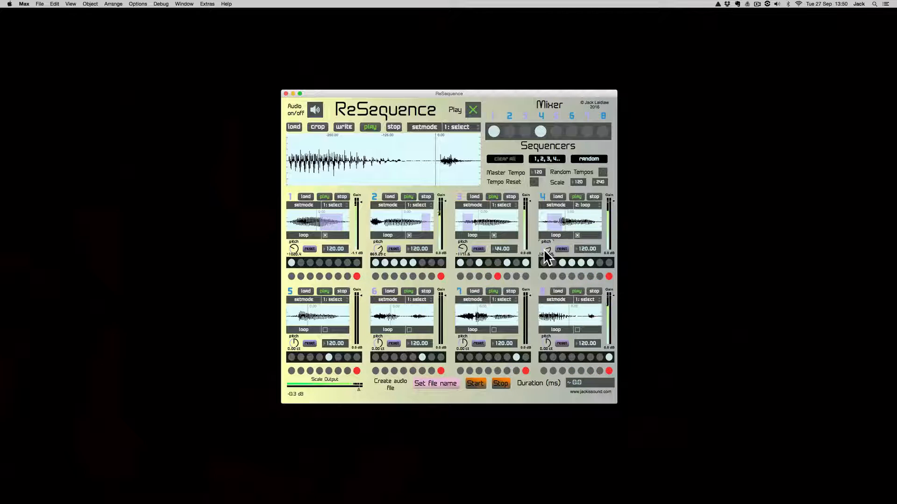
left_click_drag(544, 250, 544, 249)
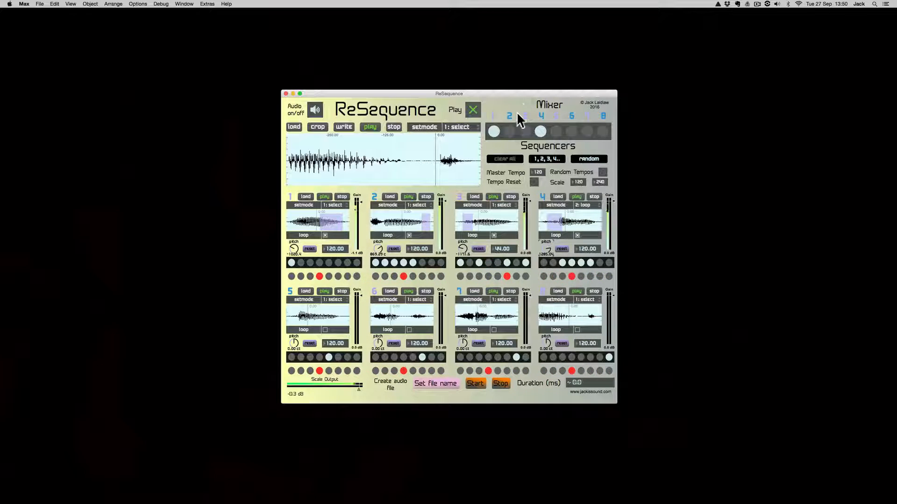
Add sequencer 2 to the mix and set its tempo to 60.
left_click(510, 131)
type("60")
key("Return")
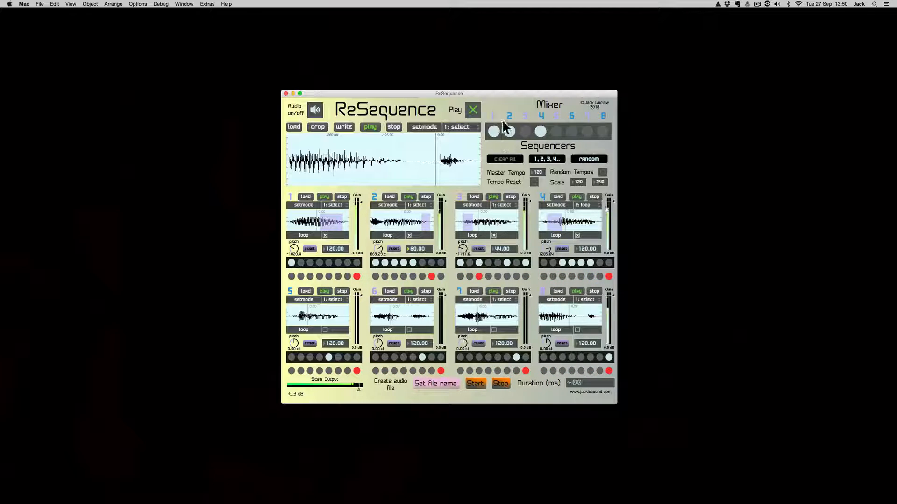
Turn off steps 2 through 5 of sequencer 2 so only its first step triggers.
left_click(405, 264)
left_click(392, 262)
left_click(384, 261)
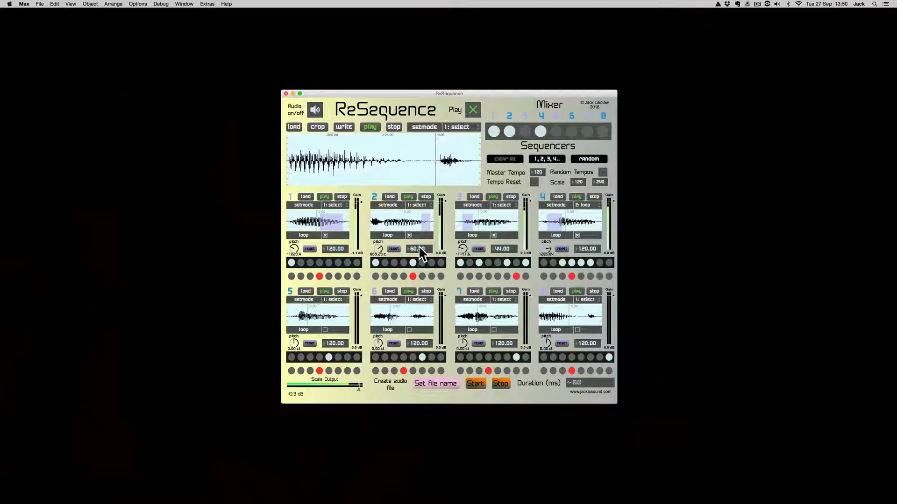
left_click(412, 261)
Put sequencer 5's waveform in Loop mode with looping turned on, and enable its third step.
left_click(336, 299)
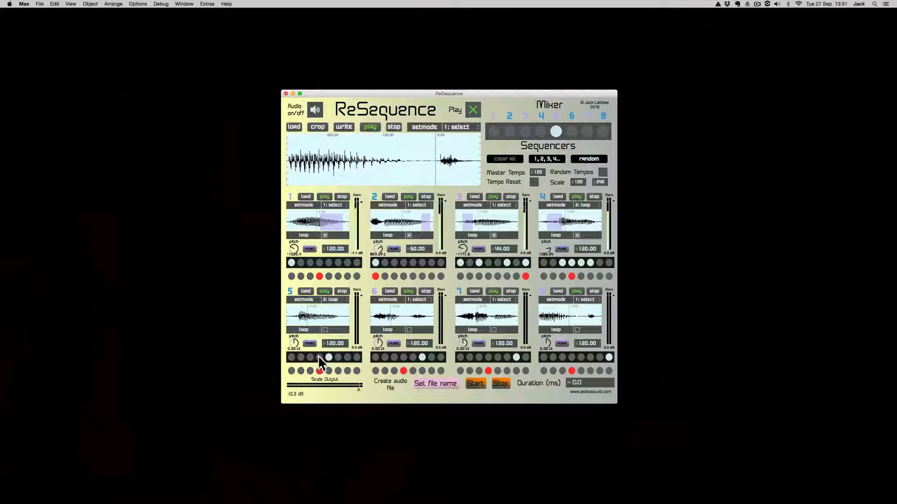
left_click(325, 330)
left_click(310, 357)
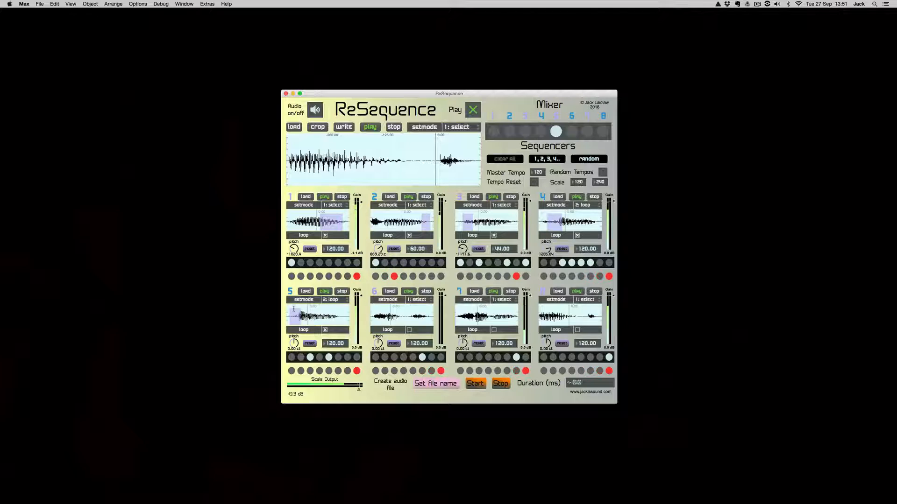
Lower sequencer 5's pitch to about -1020 cents and adjust its looped section with sequencer 1 added to the mix.
left_click_drag(299, 338, 299, 374)
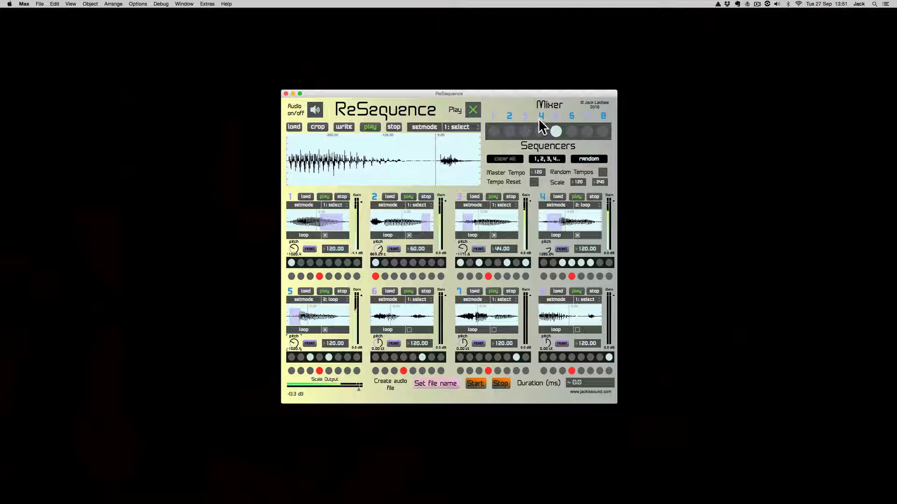
left_click(494, 131)
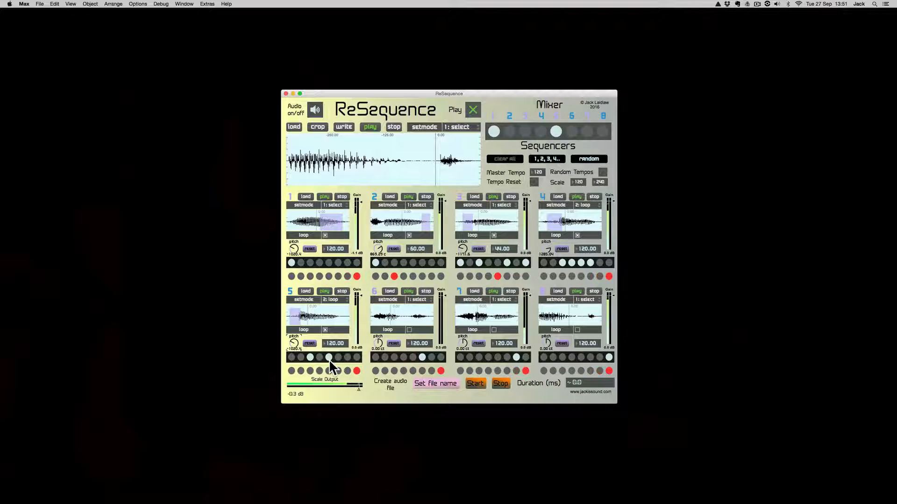
mouse_move(299, 318)
left_mouse_down()
mouse_move(307, 319)
mouse_move(295, 310)
left_mouse_up()
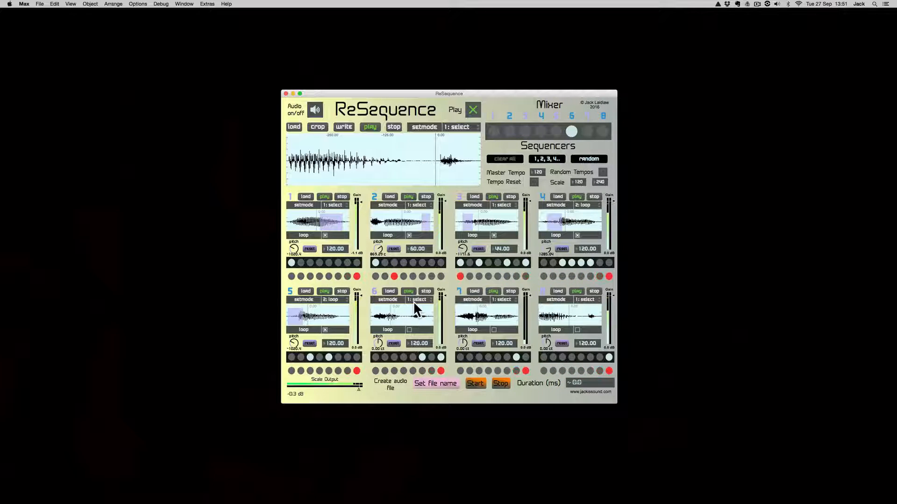
Select a short section near the end of sequencer 6's waveform and loop it in Loop mode.
mouse_move(411, 314)
left_mouse_down()
mouse_move(430, 321)
mouse_move(422, 307)
left_mouse_up()
left_click(409, 329)
left_click(429, 320)
left_click(419, 299)
left_click(424, 323)
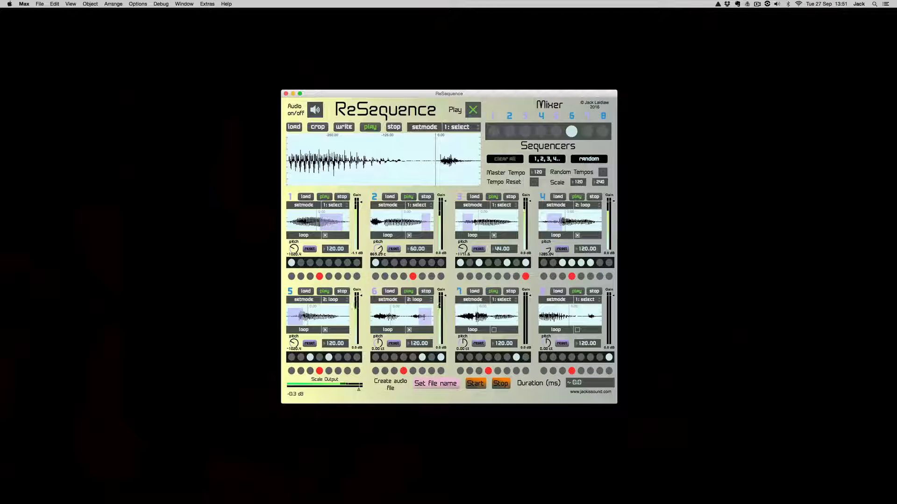
Fill all of sequencer 6's steps, and turn off steps 2 through 8 so only the first one triggers.
left_click_drag(382, 355, 441, 357)
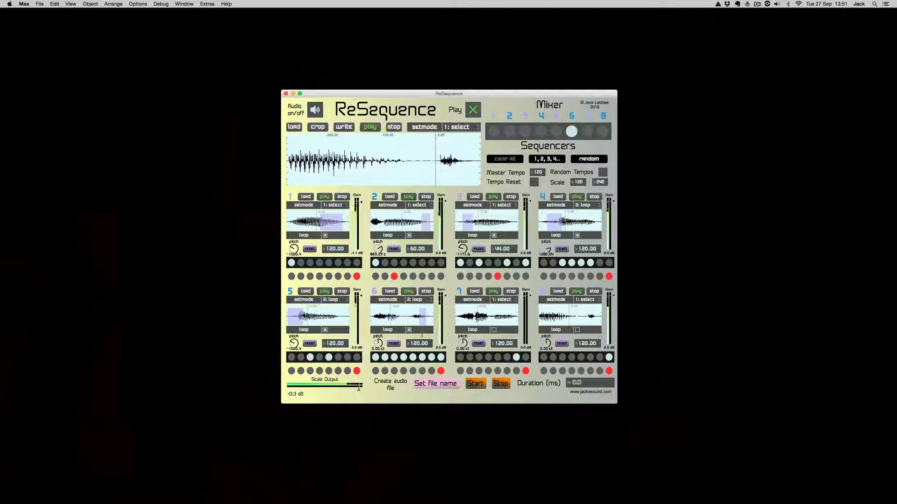
left_click(385, 358)
left_click(394, 357)
left_click(403, 357)
left_click(413, 358)
left_click(422, 358)
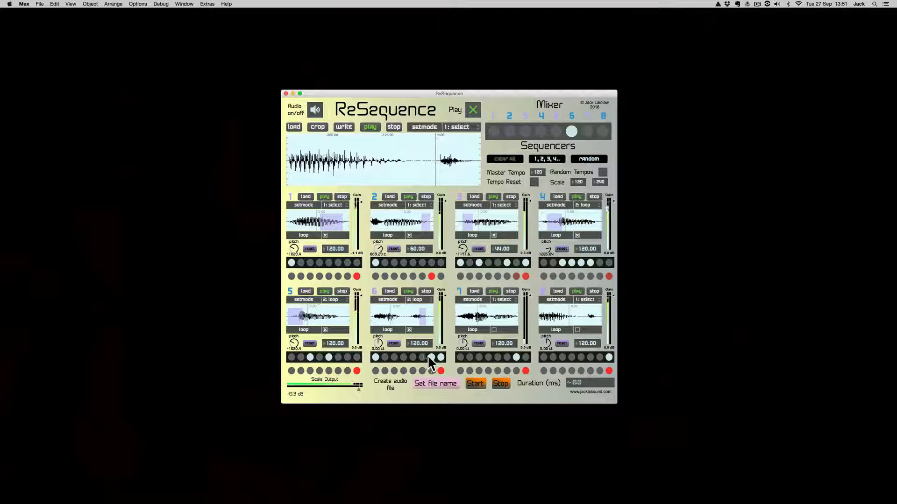
left_click(440, 357)
left_click(431, 358)
Set sequencer 6's tempo to 60 and raise its pitch to about 642 cents.
left_click(411, 342)
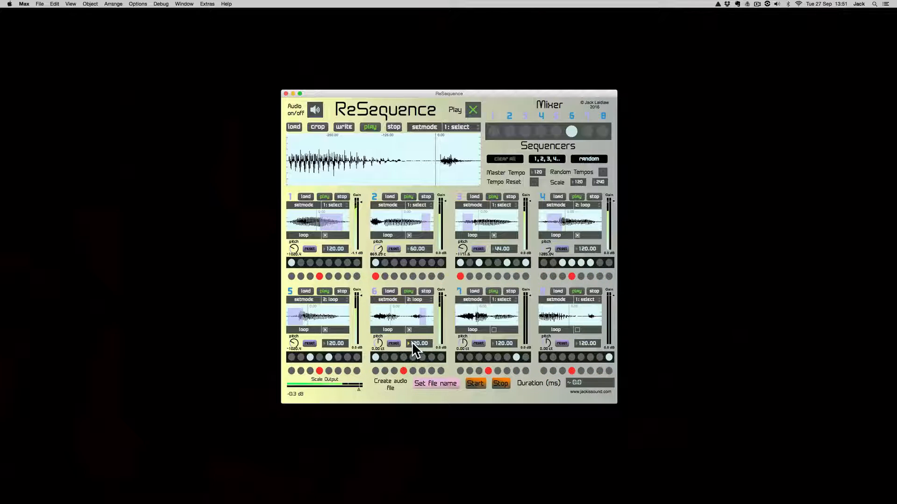
type("24")
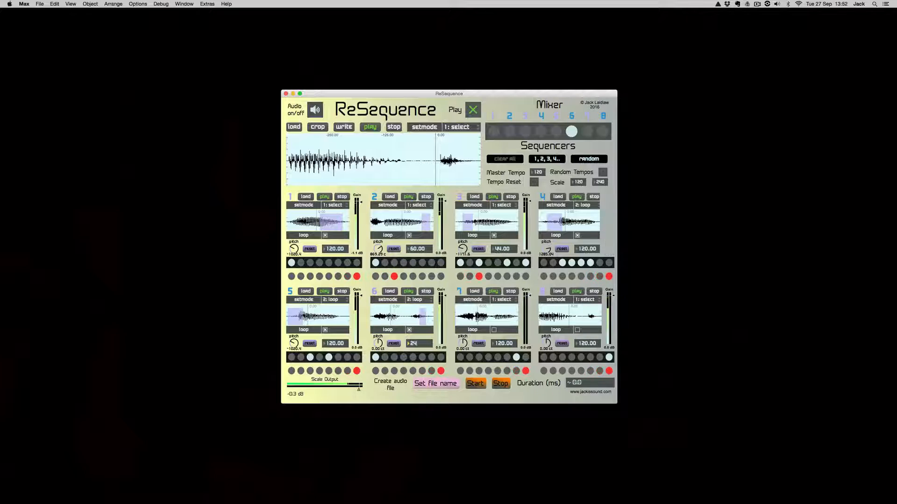
key("BackSpace")
key("BackSpace")
type("60")
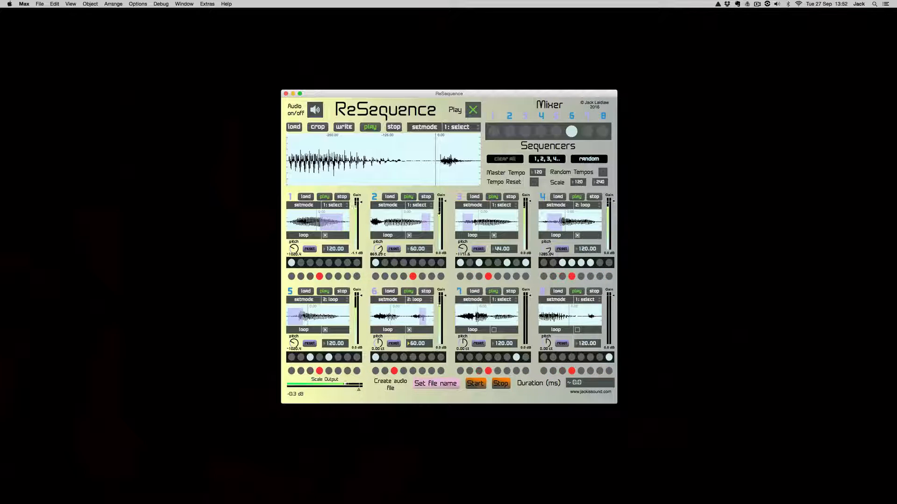
left_click_drag(422, 316, 420, 308)
left_click_drag(380, 340, 379, 324)
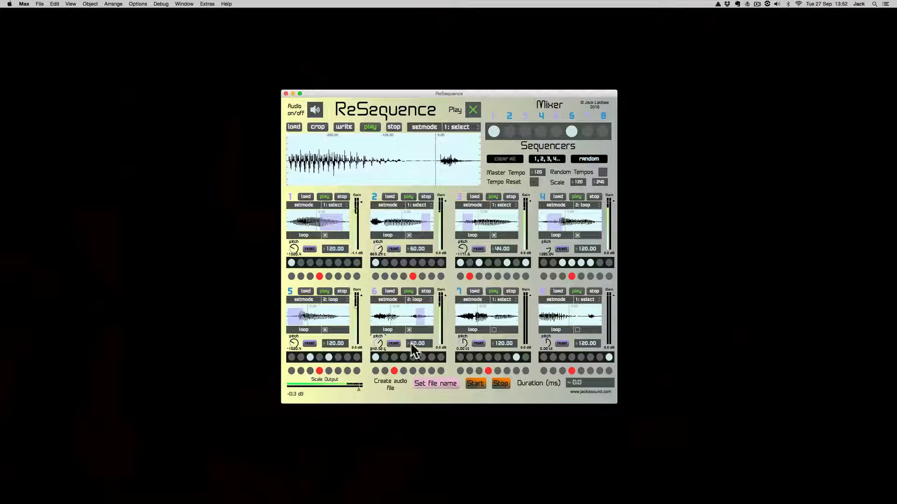
Zoom into sequencer 6's waveform using Move mode, and return to Loop mode to loop a wider section around the middle.
left_click(414, 300)
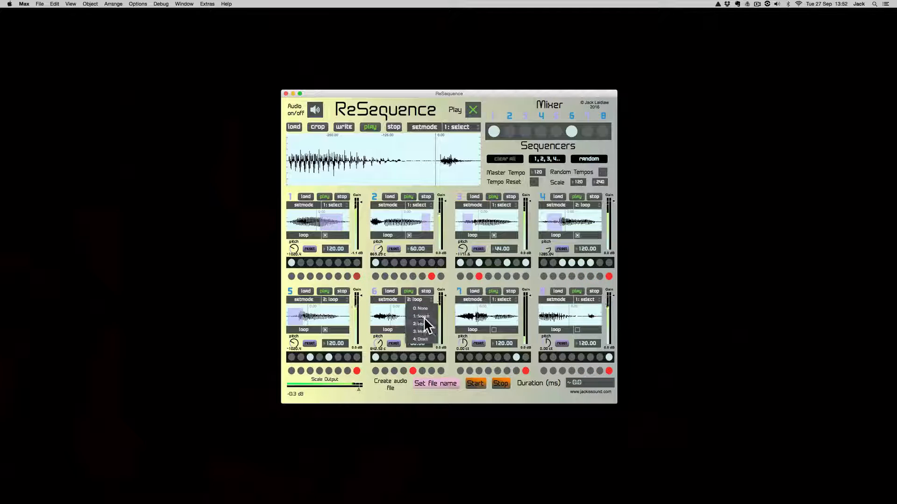
left_click(423, 328)
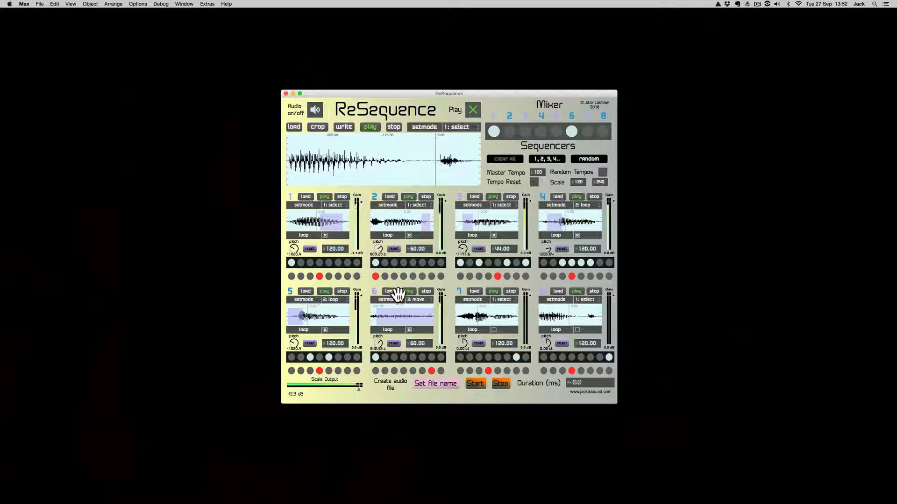
left_click(418, 299)
left_click(427, 321)
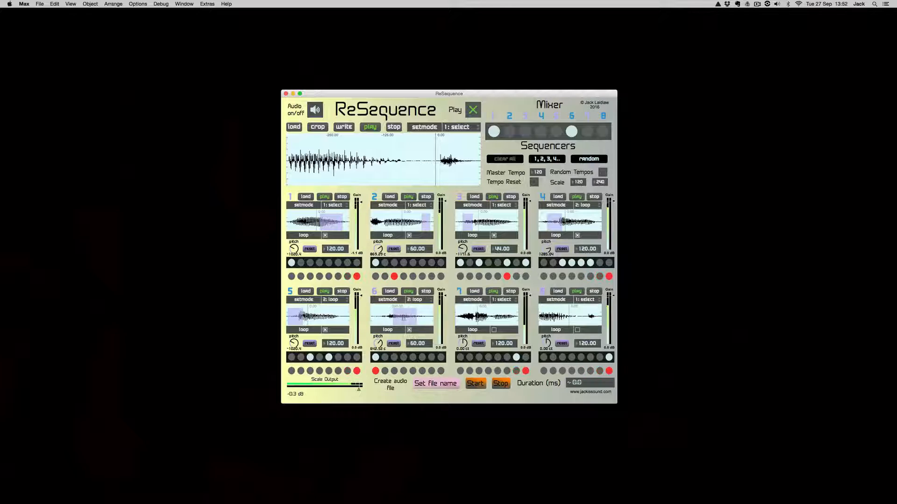
left_click_drag(395, 312, 391, 312)
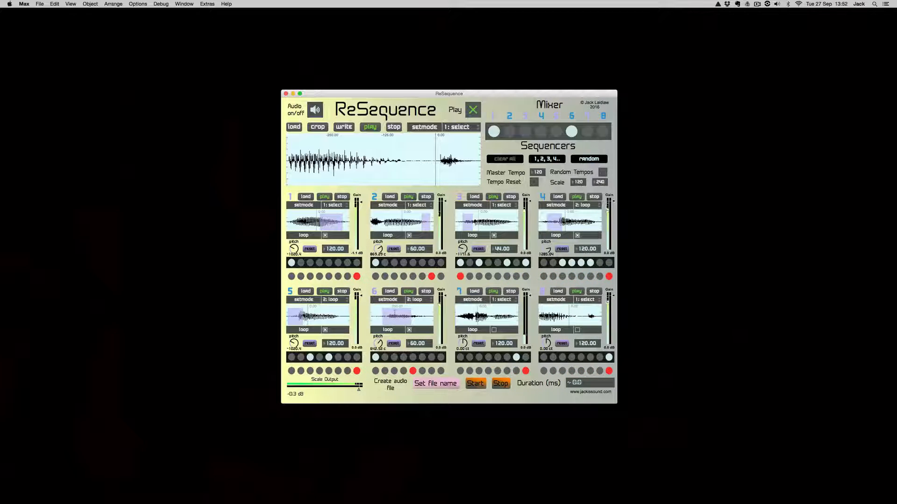
Enable the fifth step of sequencer 6 alongside its first step.
left_click(382, 356)
left_click(383, 355)
left_click(411, 356)
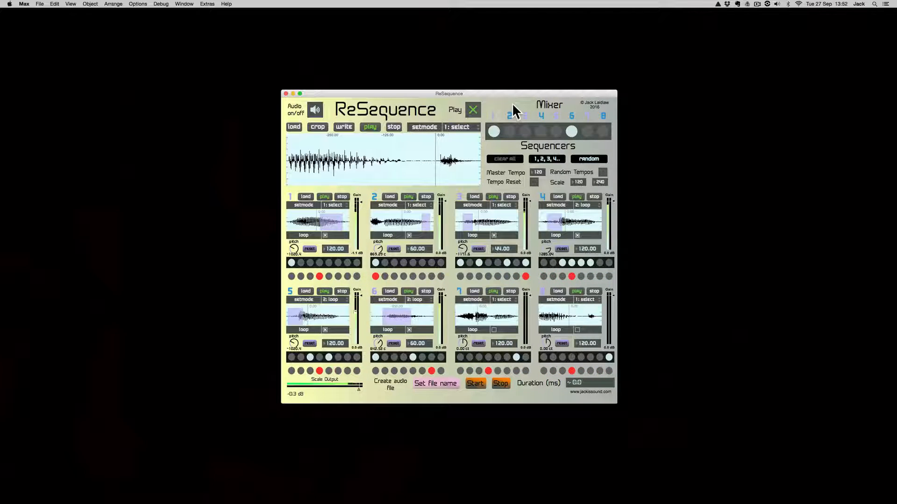
Take sequencers 1 and 6 out of the mix and bring in sequencer 7 alone.
key("1")
key("6")
key("7")
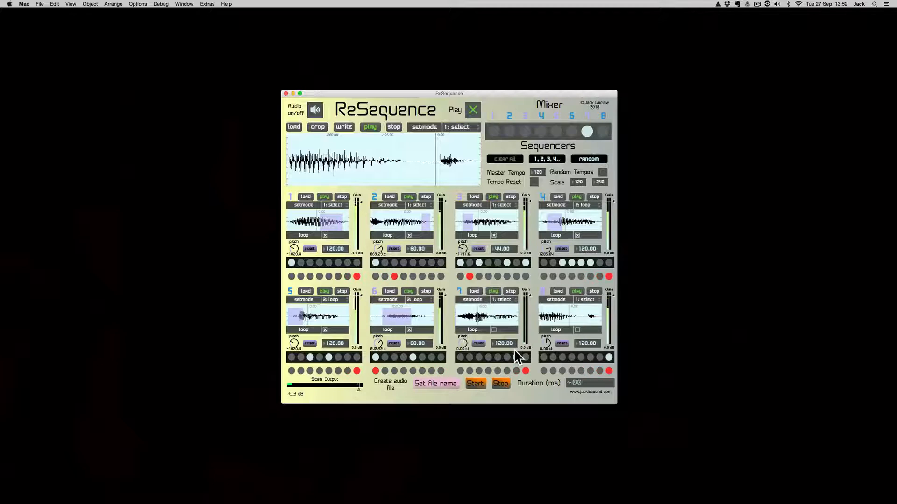
Select a section in the second half of sequencer 7's waveform and switch it to Loop mode.
left_click_drag(489, 318, 511, 319)
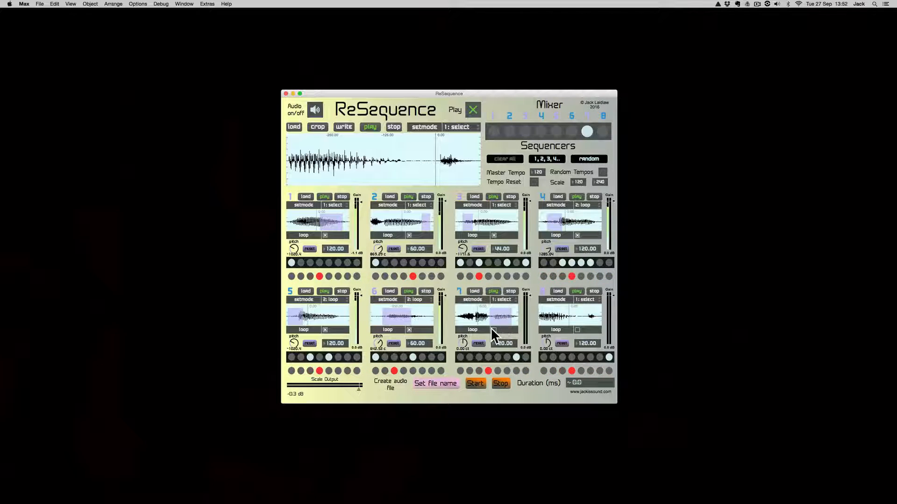
left_click(507, 300)
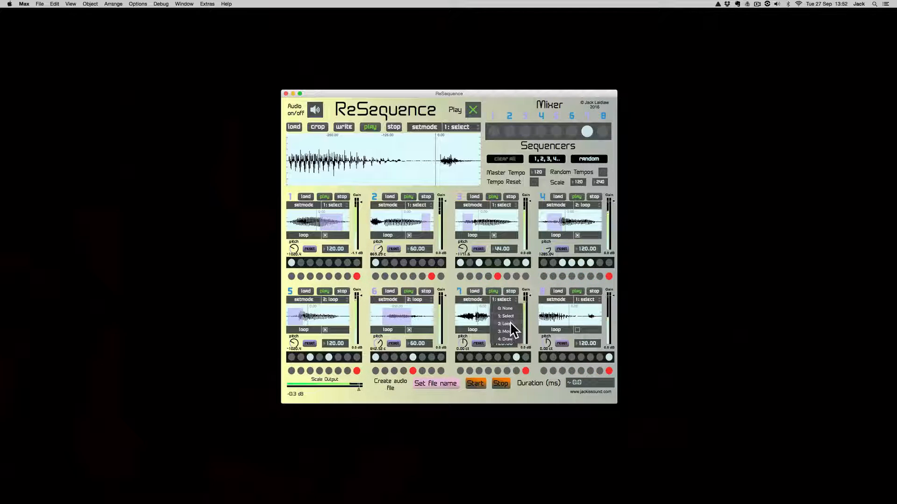
left_click(509, 323)
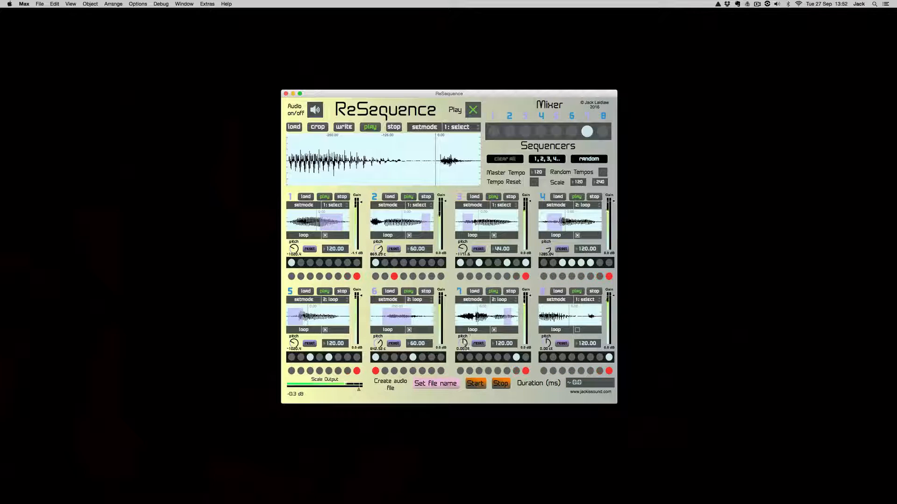
Add sequencer 1 to the mix and lower sequencer 7's pitch to about -604 cents.
left_click_drag(463, 343, 462, 349)
left_click(494, 131)
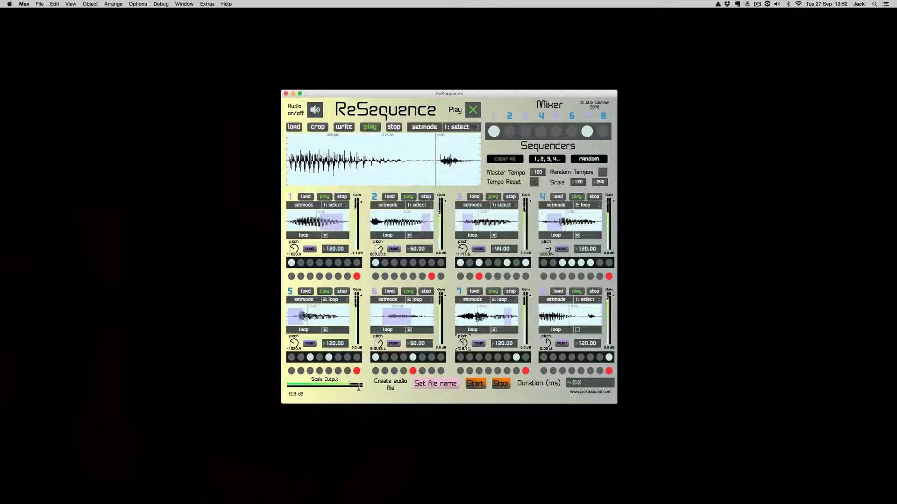
left_click_drag(462, 340, 461, 337)
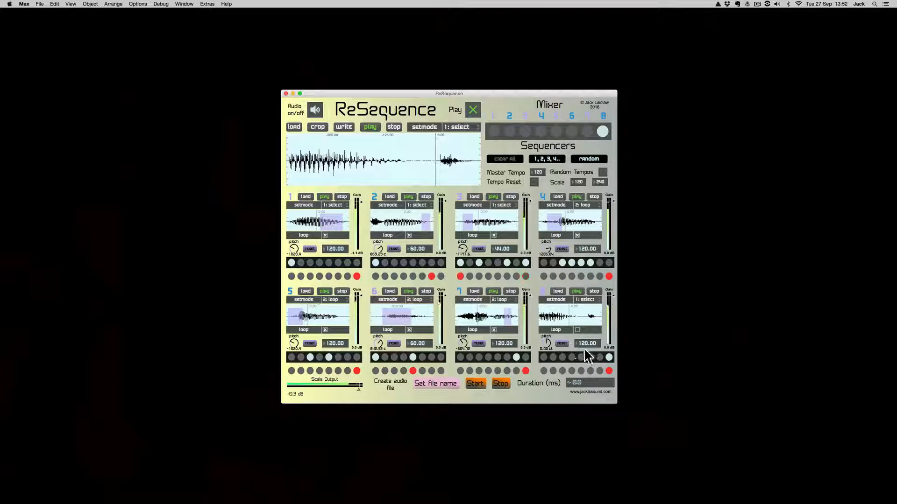
Put sequencer 8's waveform in Loop mode and turn on looping.
left_click(590, 299)
left_click(593, 323)
left_click(577, 329)
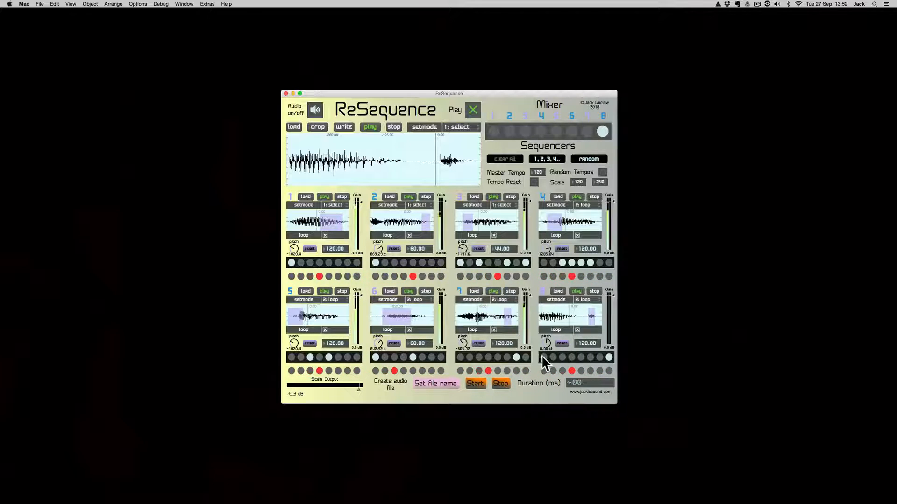
Enable all eight steps of sequencer 8 and set its tempo to 360.
left_click(590, 357)
left_click(599, 357)
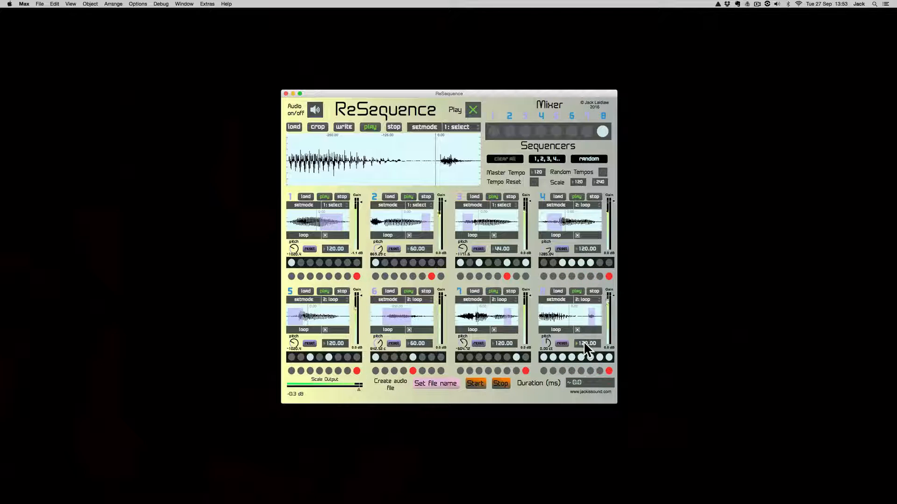
type("360")
key("Return")
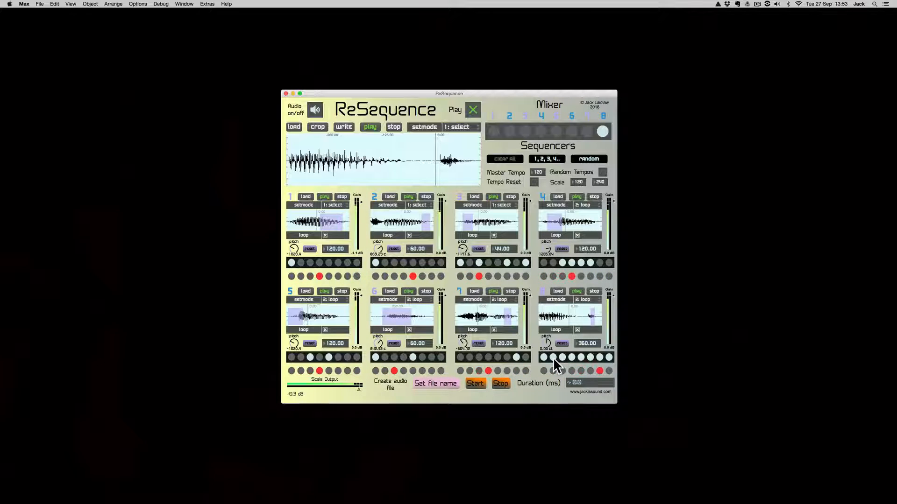
Reduce sequencer 8's active steps to 1, 3, 5 and 8, and set its tempo to 30.
left_click(599, 358)
left_click(579, 342)
type("30")
key("Return")
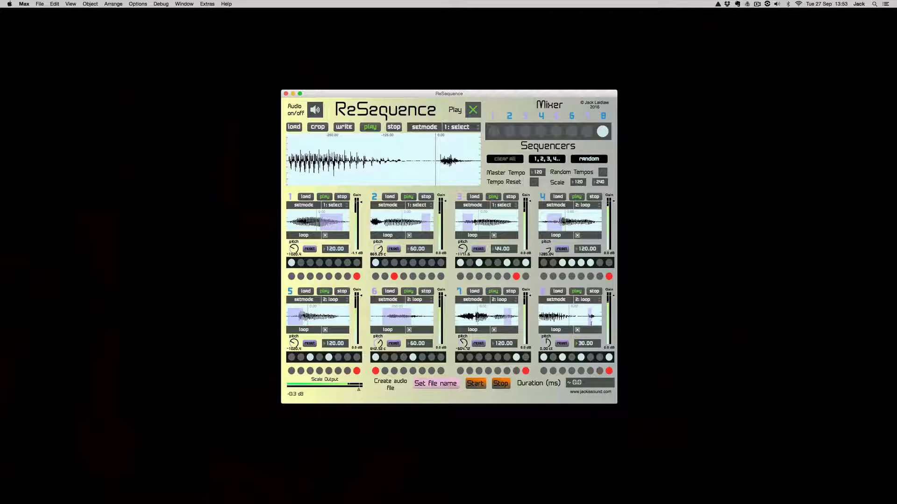
Adjust sequencer 8's looped section and pitch, adding sequencer 1 to the mix for comparison.
left_click_drag(590, 310, 594, 305)
left_click(493, 132)
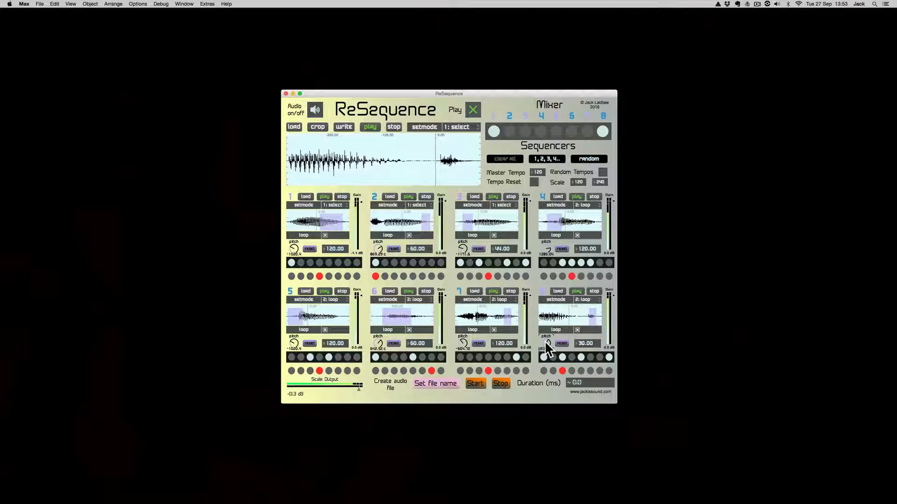
left_click_drag(547, 343, 546, 341)
Leave only sequencer 8's first step active and lower its pitch to about -340 cents before stopping playback.
left_click(609, 358)
mouse_move(546, 341)
left_mouse_down()
mouse_move(547, 321)
mouse_move(547, 357)
left_mouse_up()
key("space")
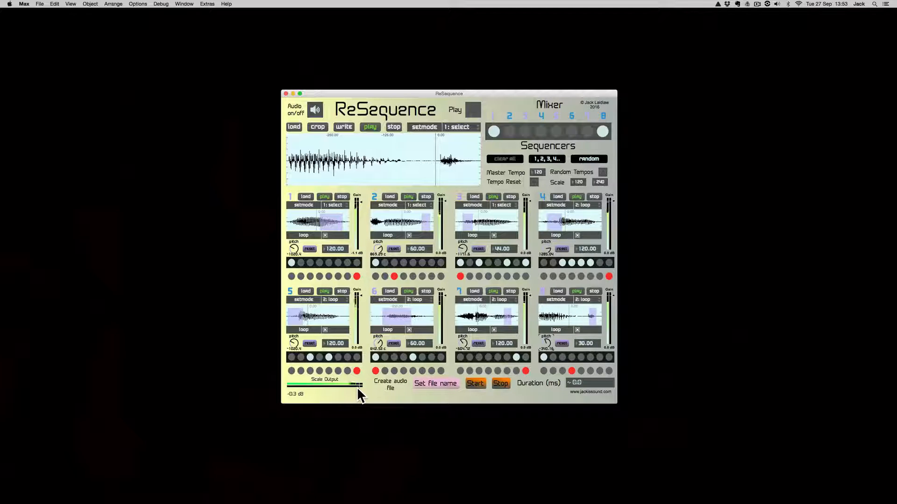
Pull down the overall output level and the gains of sequencers 1 through 4 to silence.
left_click_drag(356, 387, 293, 387)
left_click_drag(361, 203, 360, 249)
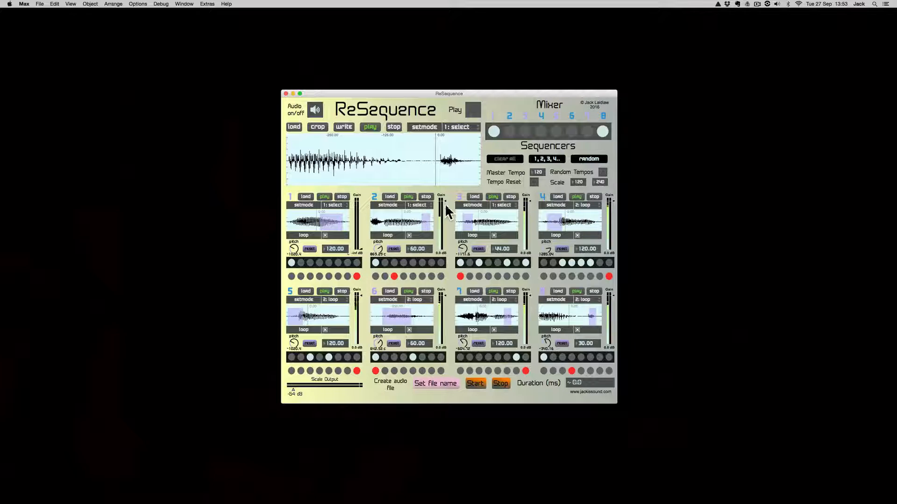
left_click_drag(445, 215, 445, 249)
left_click_drag(528, 205, 528, 252)
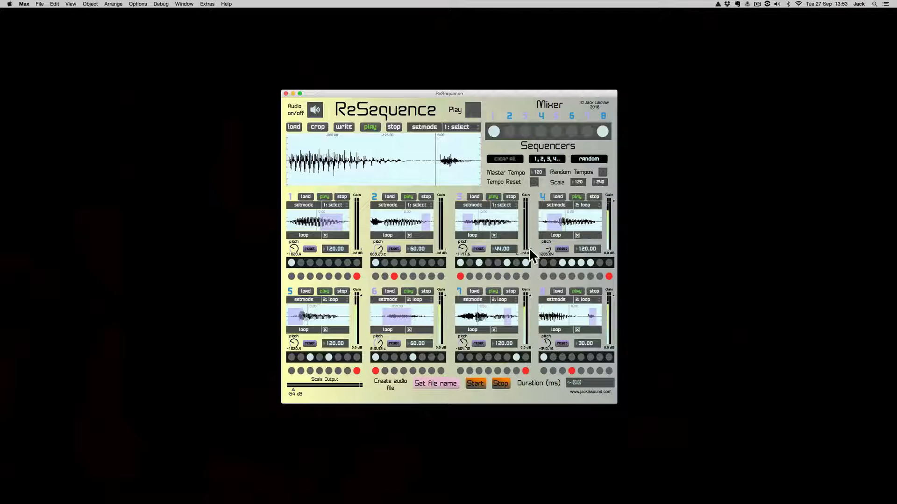
left_click_drag(614, 202, 615, 255)
Pull the gains of sequencers 5 through 8 down to silence.
left_click_drag(615, 304, 615, 351)
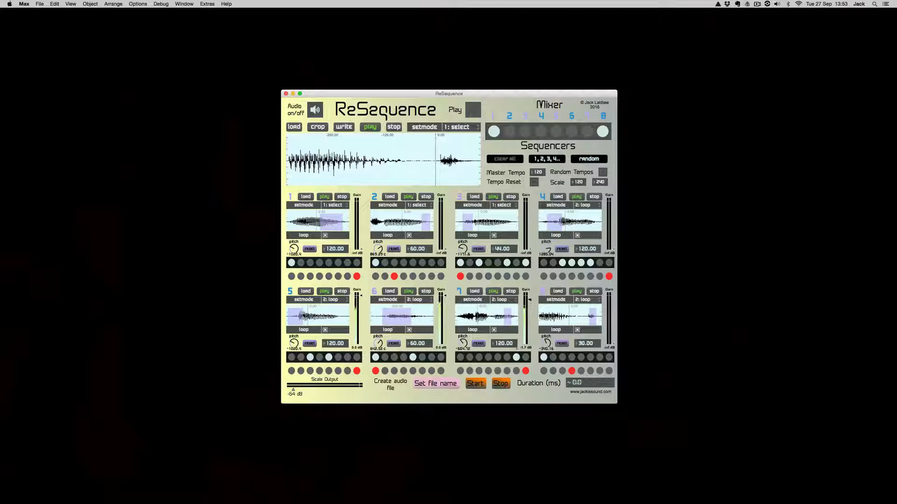
left_click_drag(526, 300, 526, 345)
left_click_drag(442, 298, 447, 366)
left_click_drag(357, 295, 365, 390)
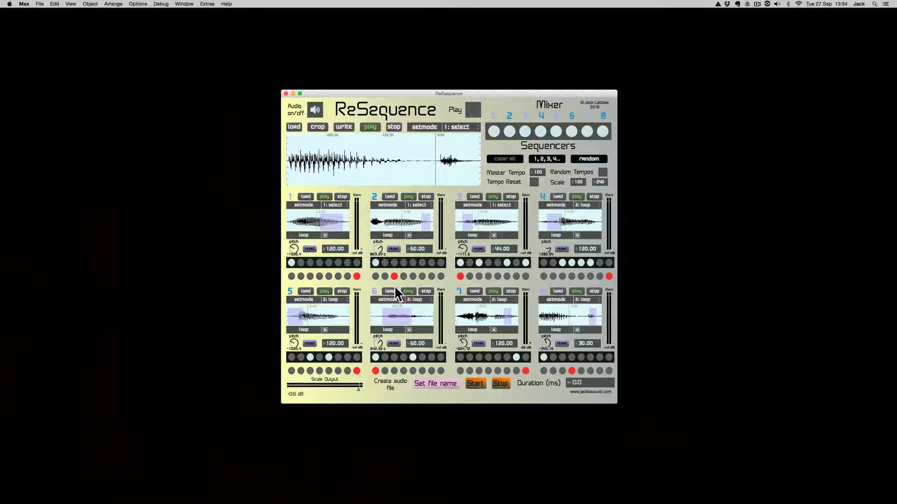
Restart playback and fade in sequencer 1 by gradually raising its gain.
key("space")
left_click_drag(360, 250, 360, 231)
left_click_drag(360, 225, 360, 212)
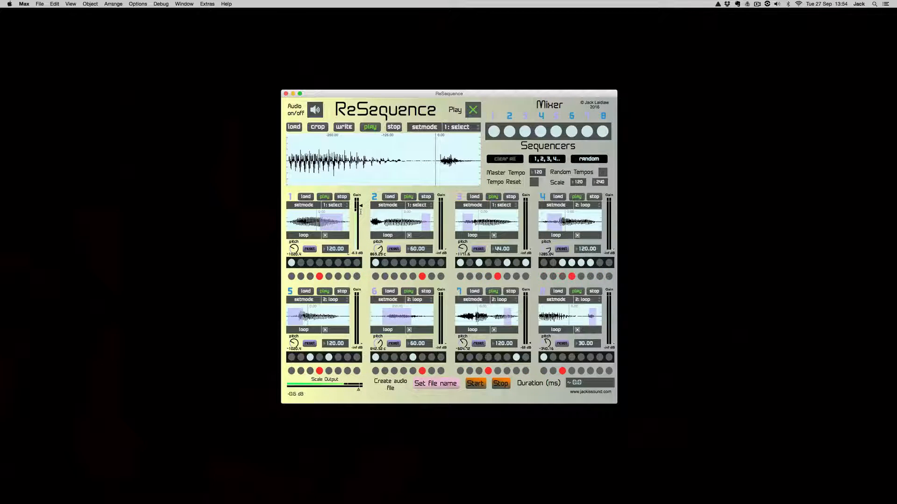
Fade in sequencers 2, 3 and 4 by raising their gains, keeping 3 and 4 quieter than 2.
left_click_drag(444, 246, 445, 204)
left_click_drag(530, 247, 530, 214)
left_click_drag(613, 250, 613, 214)
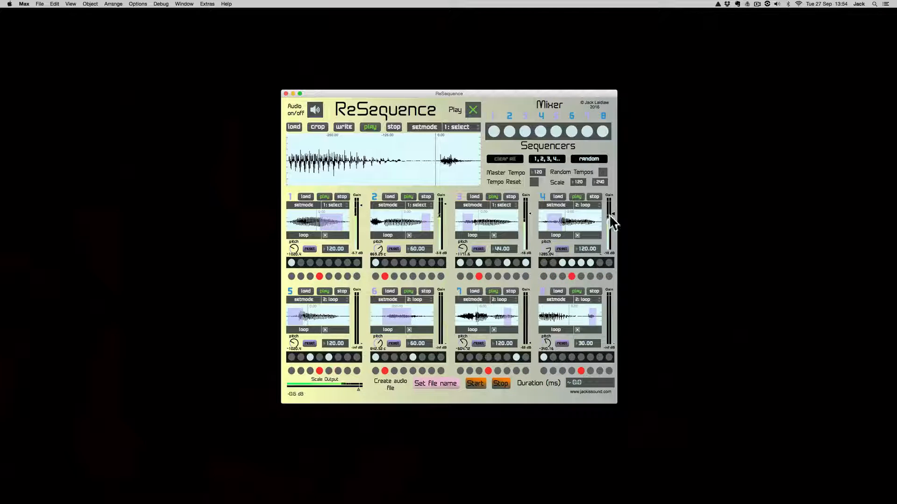
Fade in sequencers 5, 6, 7 and 8 one after another by raising their gains.
left_click_drag(359, 340, 361, 309)
left_click_drag(441, 340, 443, 307)
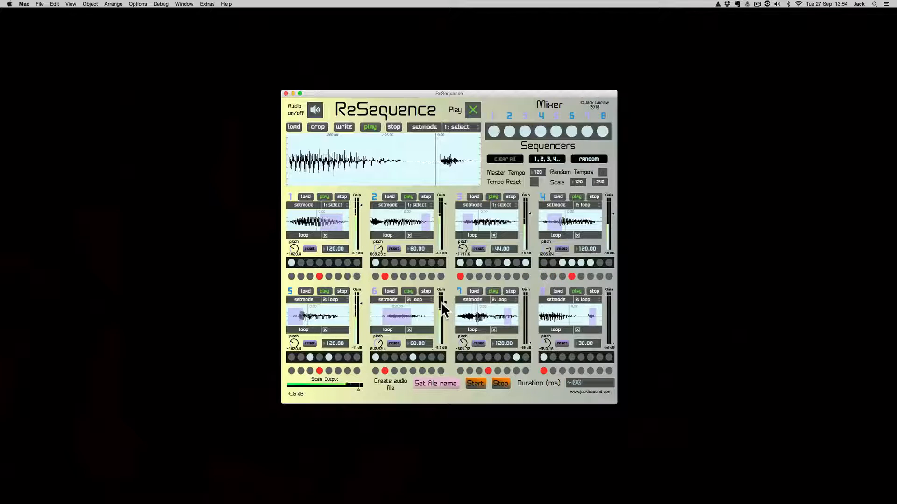
left_click_drag(530, 333, 531, 306)
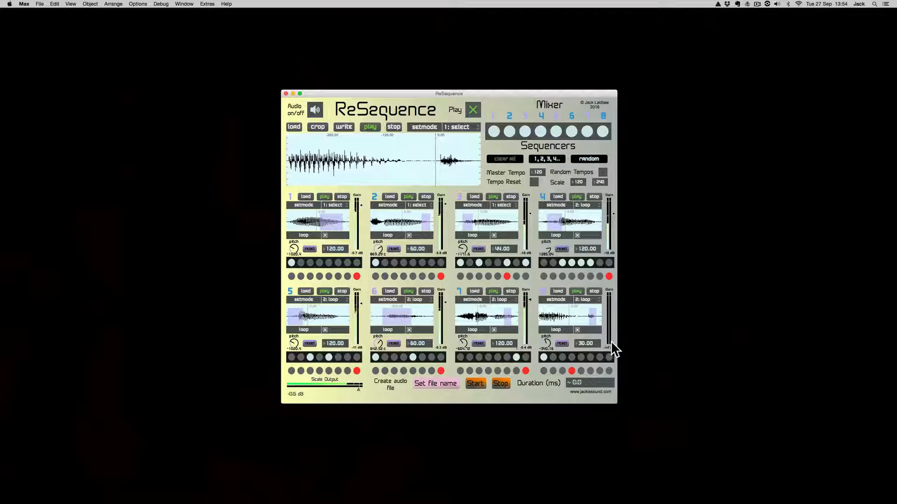
left_click_drag(609, 346, 612, 306)
Set the upper limit of the random tempo scale to 300 and randomize the tempos of all sequencers.
mouse_move(357, 388)
left_mouse_down()
mouse_move(299, 390)
mouse_move(359, 390)
left_mouse_up()
type("300")
left_click(602, 173)
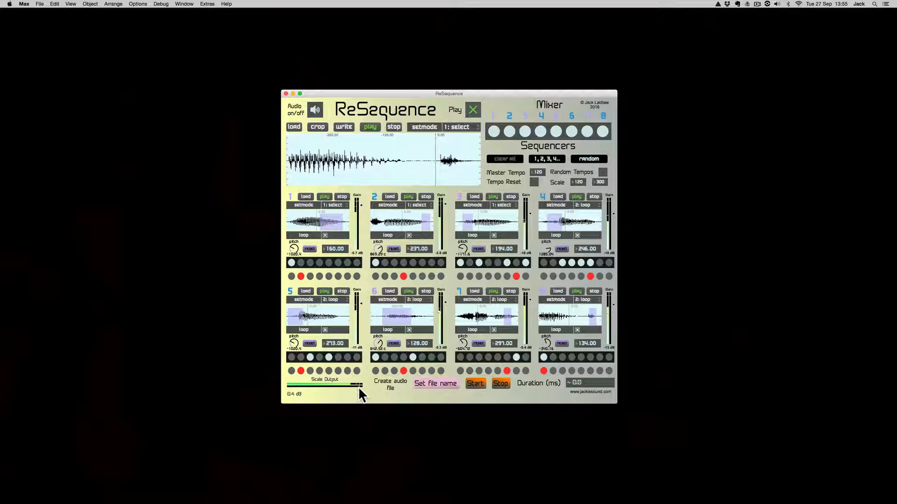
Lower the overall output to about -42 dB and set the recording file as New File in the 8 Project folder.
left_click_drag(358, 387, 298, 388)
left_click_drag(296, 386, 312, 388)
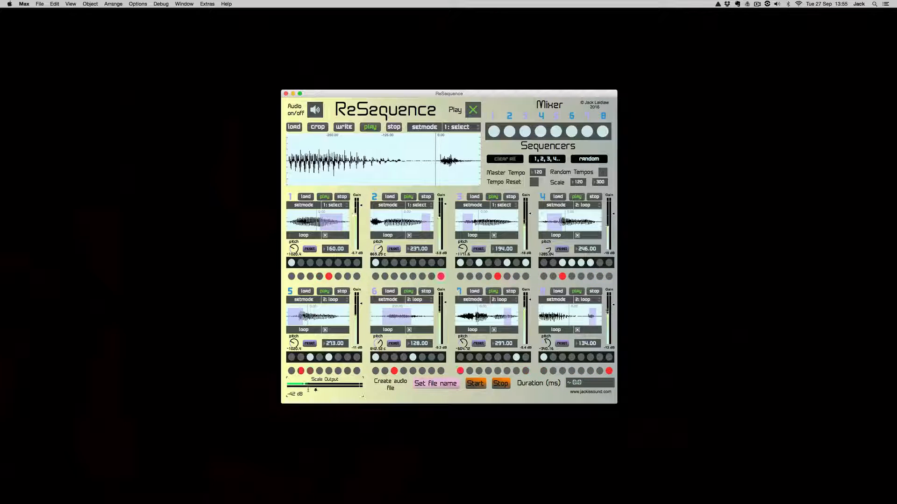
left_click(427, 384)
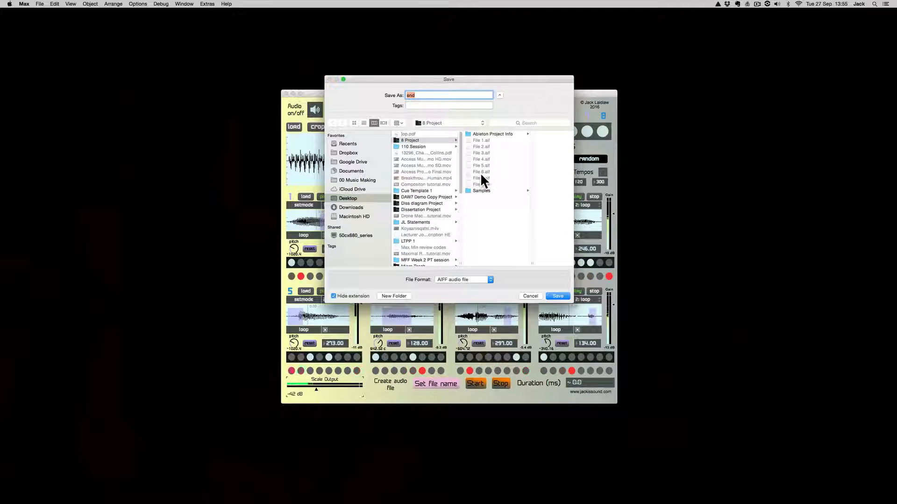
type("New File")
left_click(414, 141)
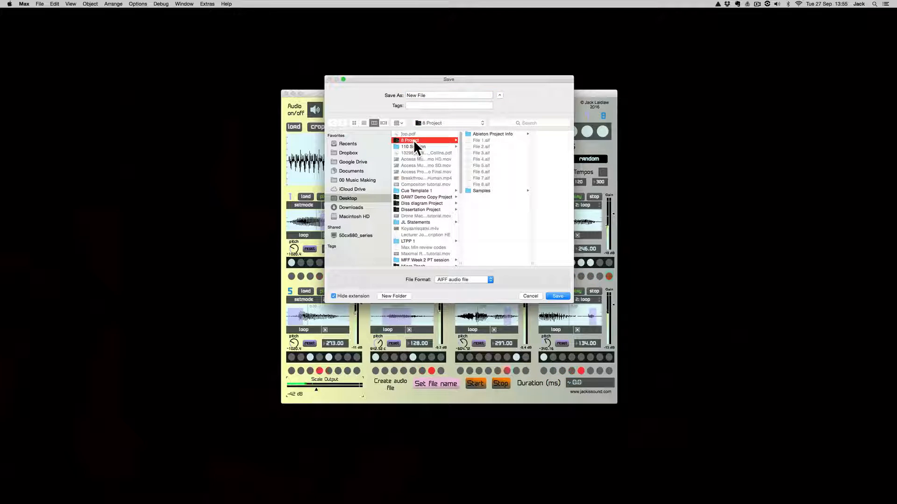
left_click(558, 296)
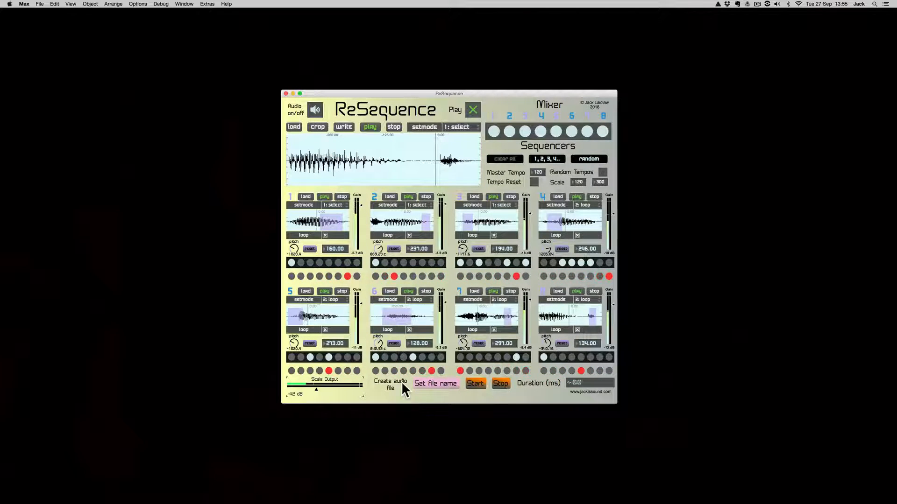
Restore the overall output to about 0 dB and record the piece to file, dipping the output to about -50 dB and back midway.
left_click_drag(315, 388, 360, 388)
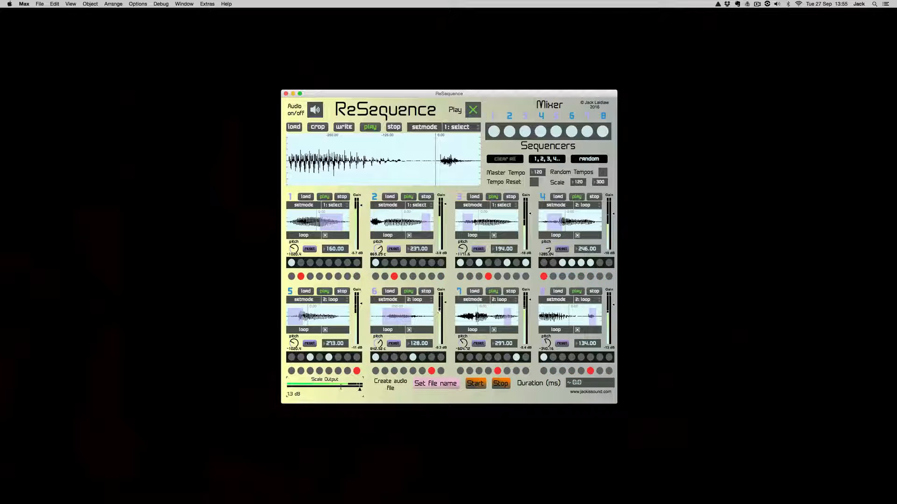
left_click(473, 382)
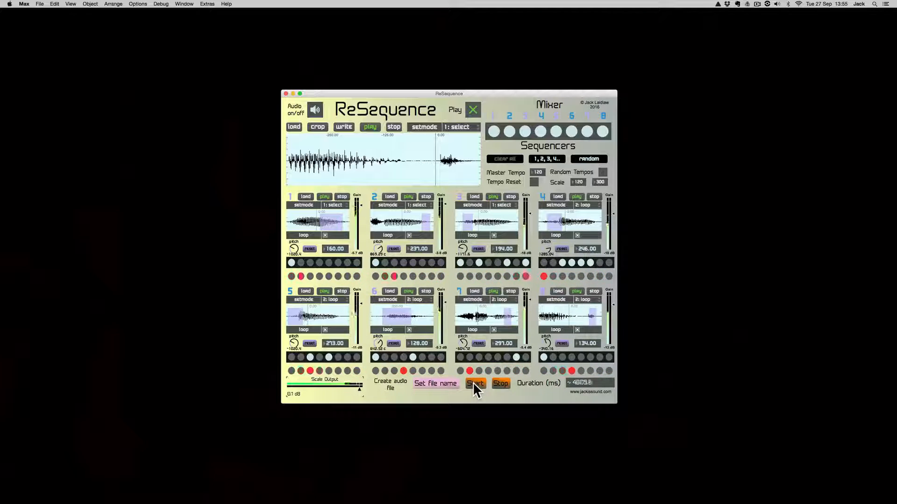
left_click_drag(358, 386, 311, 390)
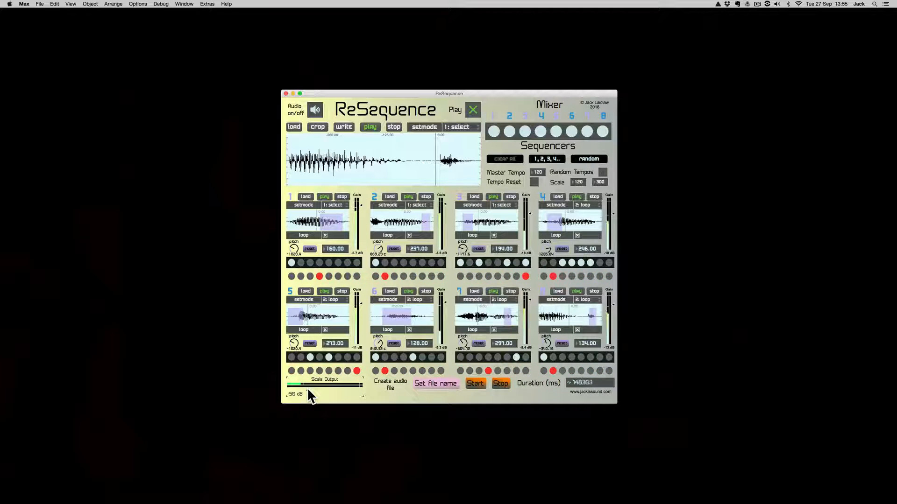
left_click_drag(308, 388, 337, 390)
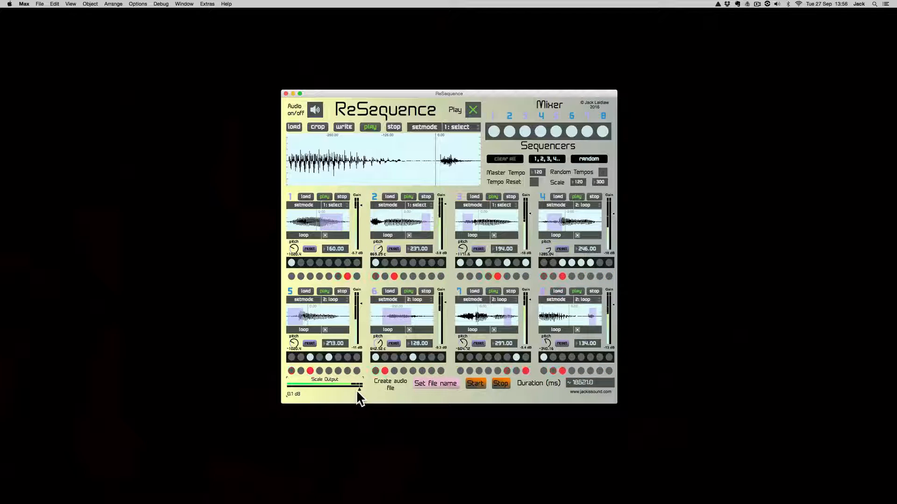
left_click(501, 385)
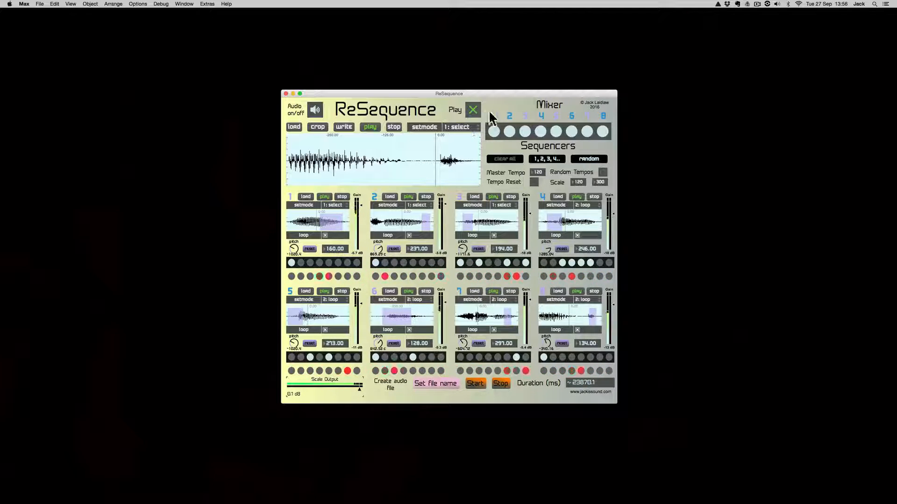
Turn the audio off and stop the sequencers' playback.
left_click(316, 109)
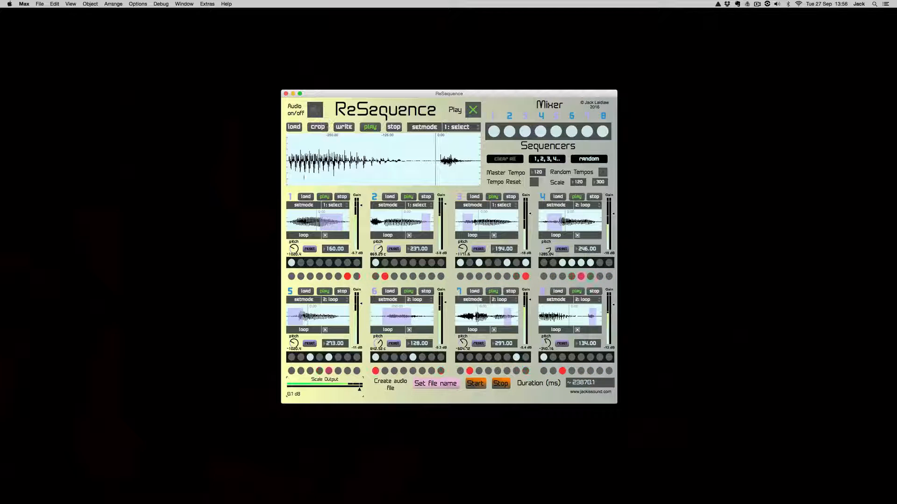
left_click(475, 108)
Switch to Finder and locate the recorded New File.aif in the 8 Project folder.
key("super+Tab")
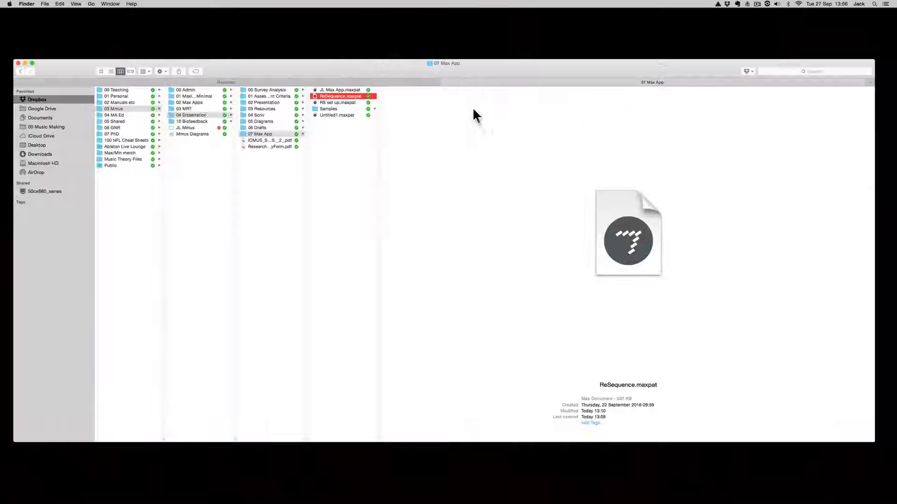
left_click(320, 81)
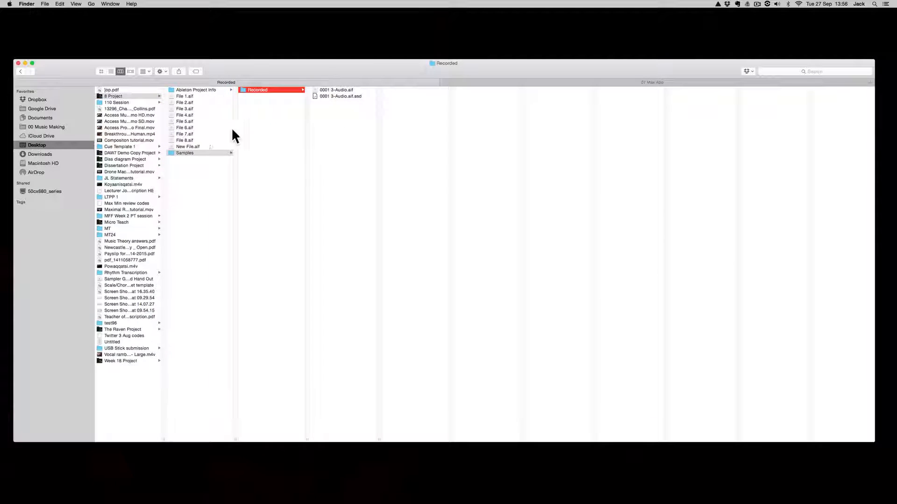
left_click(192, 147)
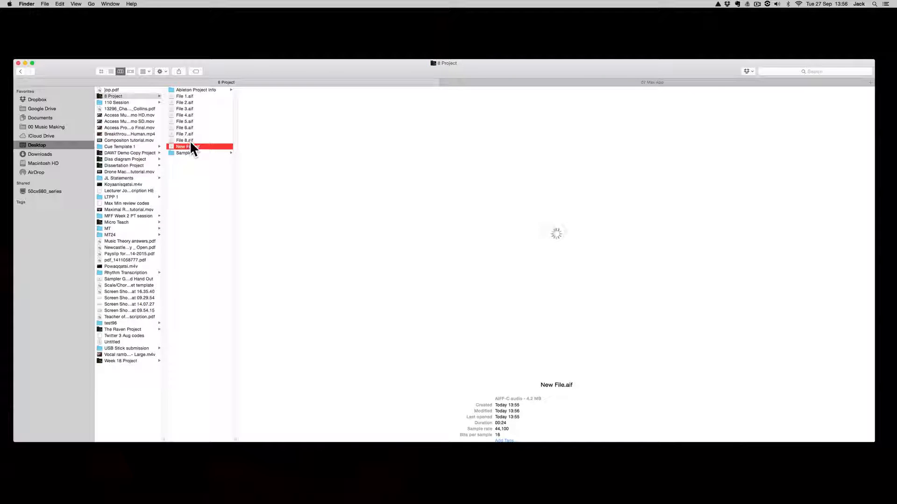
left_click(189, 141)
left_click(190, 145)
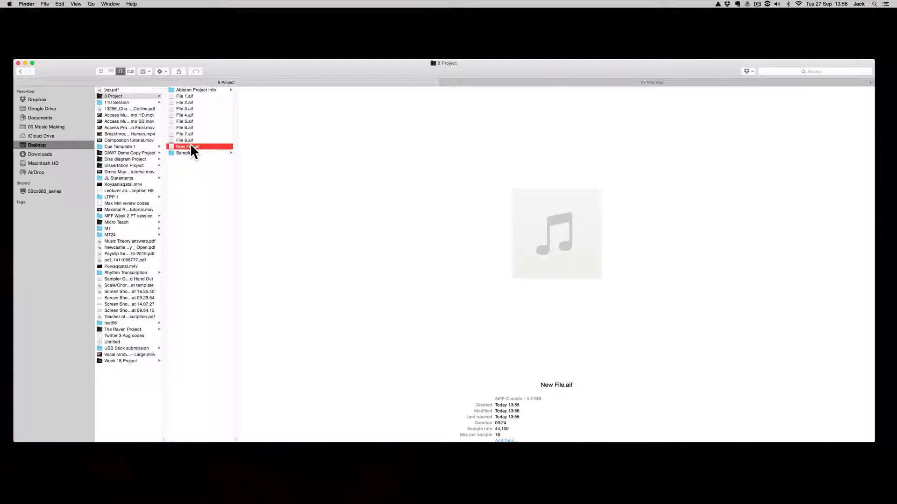
Open New File.aif in iTunes, listen to part of the recording and pause it.
key("super+Tab")
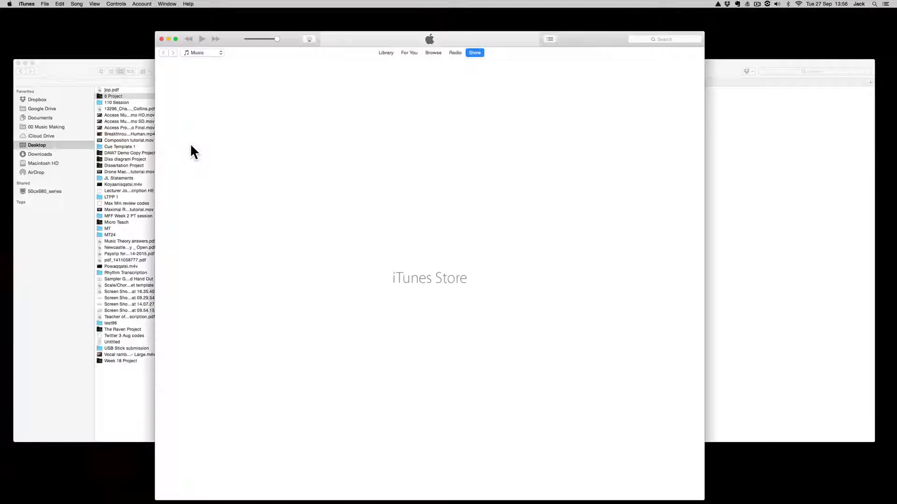
left_click(203, 38)
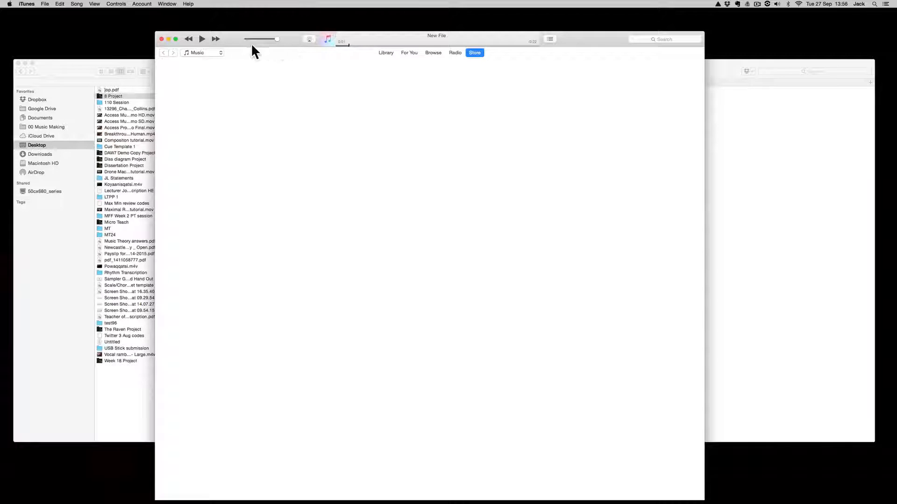
left_click(202, 39)
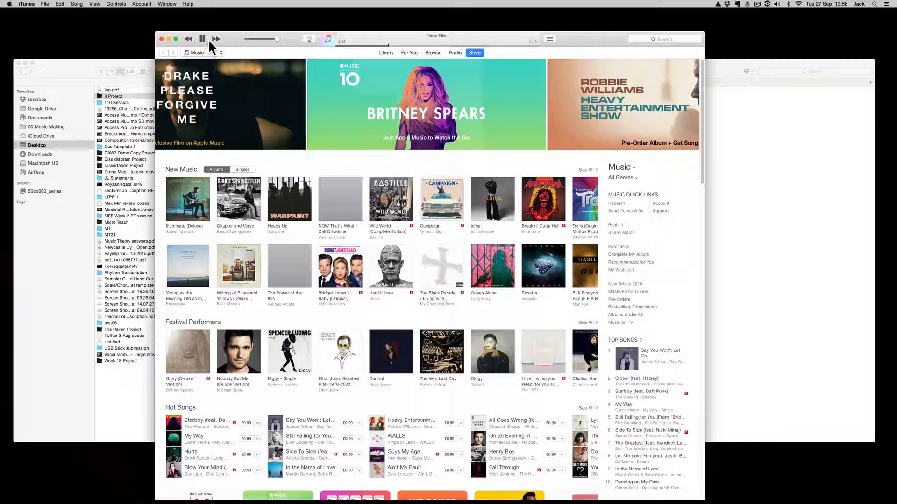
left_click(201, 38)
Switch back to Max with the ReSequence patch.
key("super+Tab")
key("super+Tab")
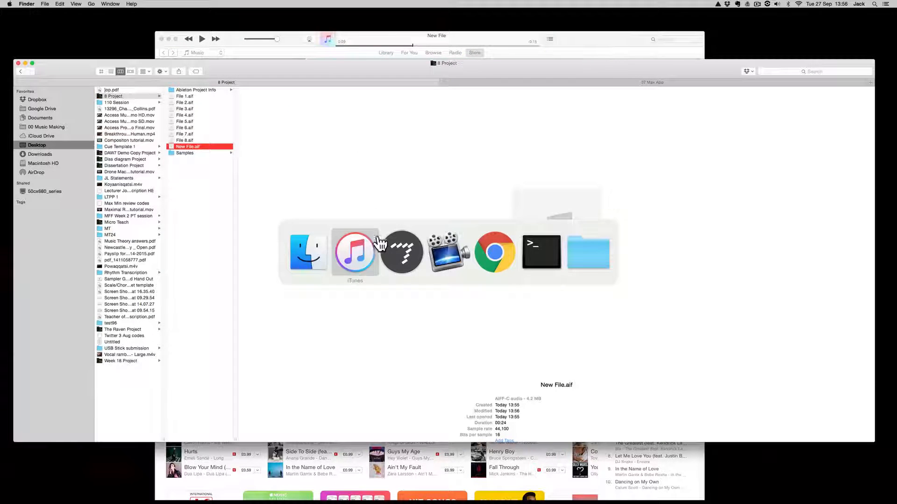
left_click(411, 253)
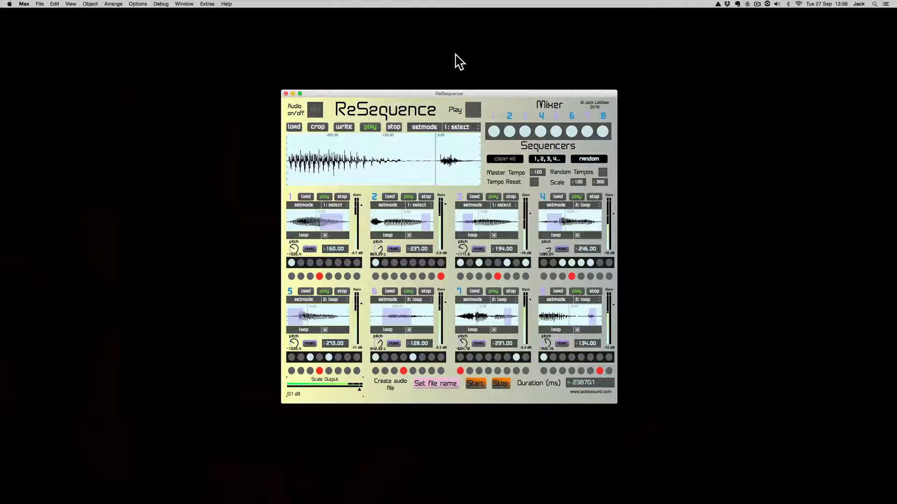